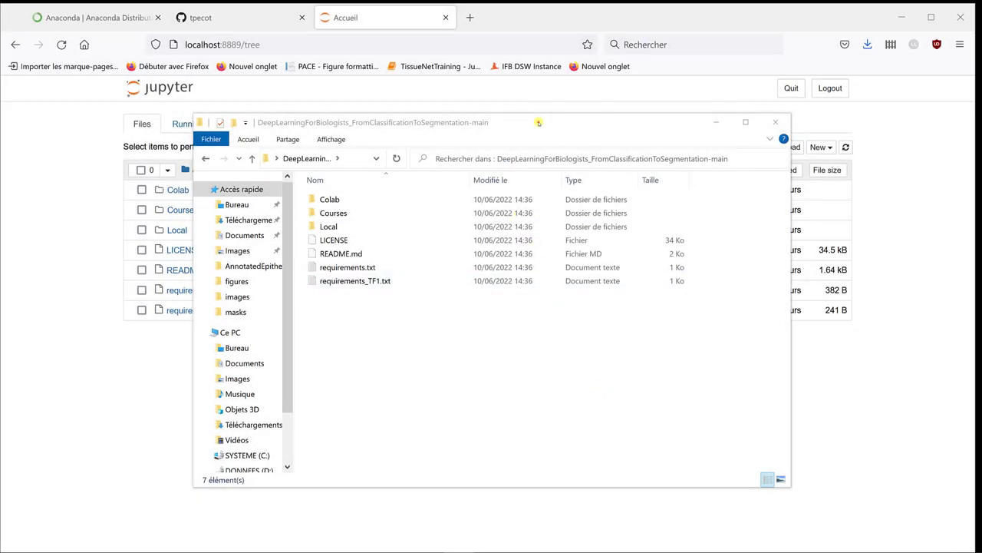
Navigate through Local, UNet and datasets into the Polyp_EpitheliumStroma folder
{"action": "left_click_drag", "start_coordinate": [538, 122], "coordinate": [478, 104]}
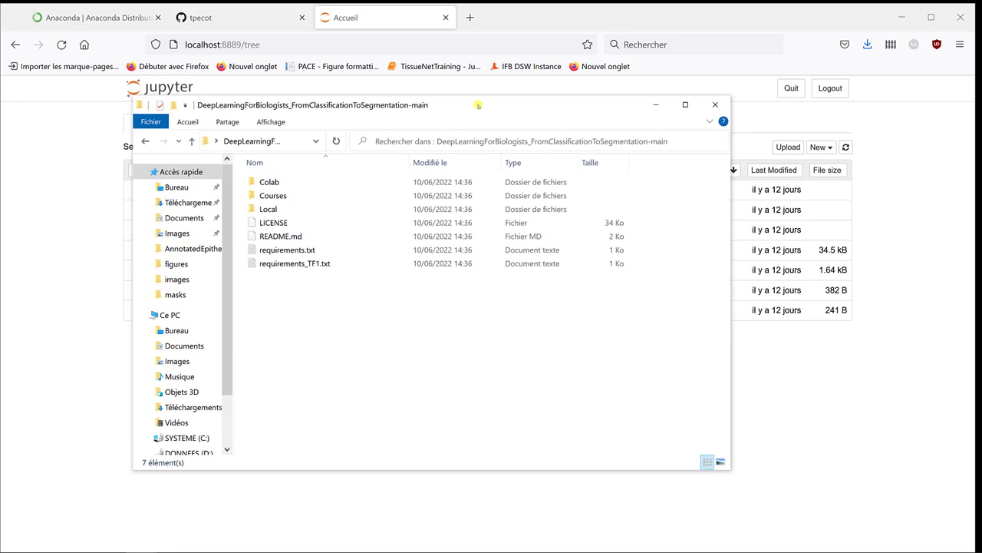
{"action": "double_click", "coordinate": [268, 209]}
{"action": "double_click", "coordinate": [272, 211]}
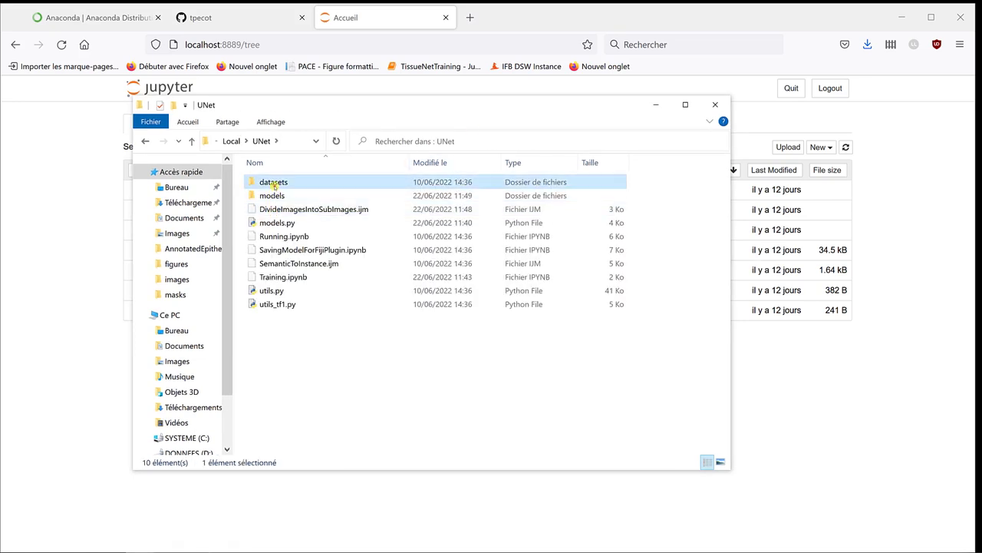
{"action": "double_click", "coordinate": [273, 183]}
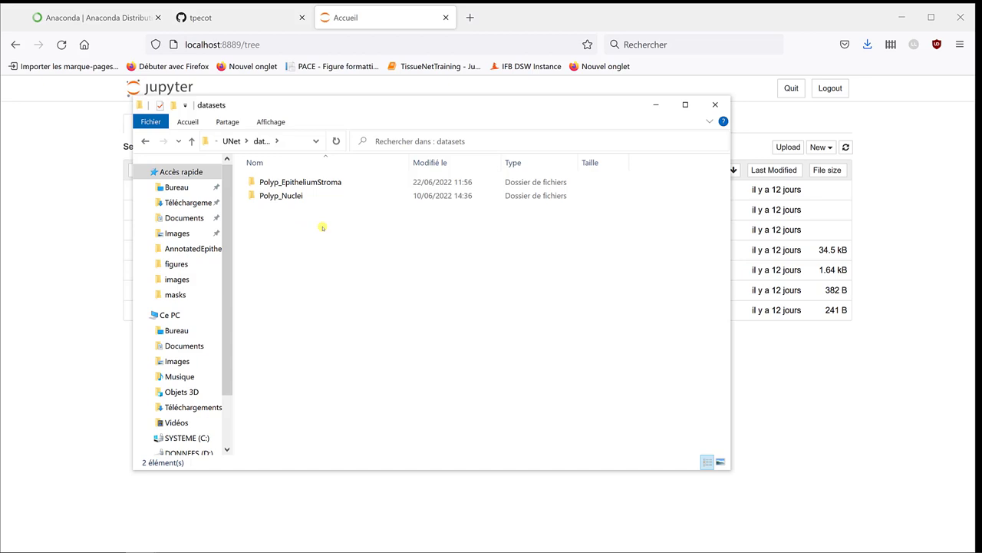
{"action": "left_click", "coordinate": [300, 198]}
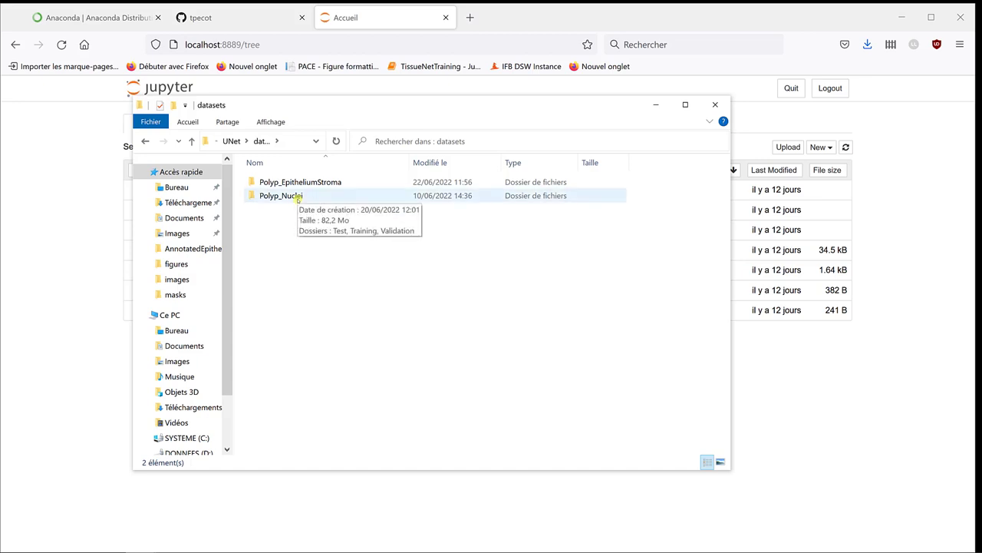
{"action": "left_click", "coordinate": [300, 182]}
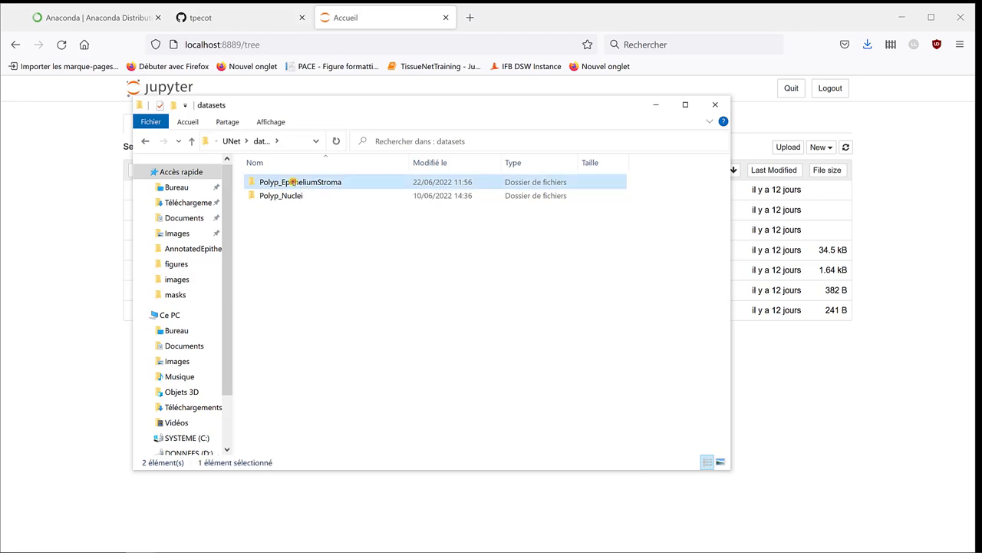
{"action": "double_click", "coordinate": [293, 182]}
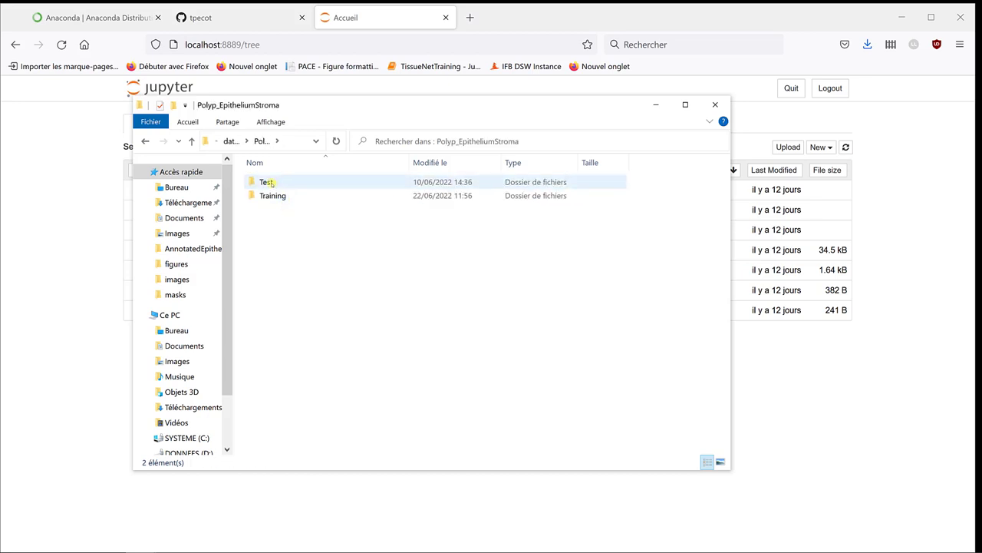
Peek into Test, then open Training's images folder with its 20 tiff images
{"action": "double_click", "coordinate": [266, 181]}
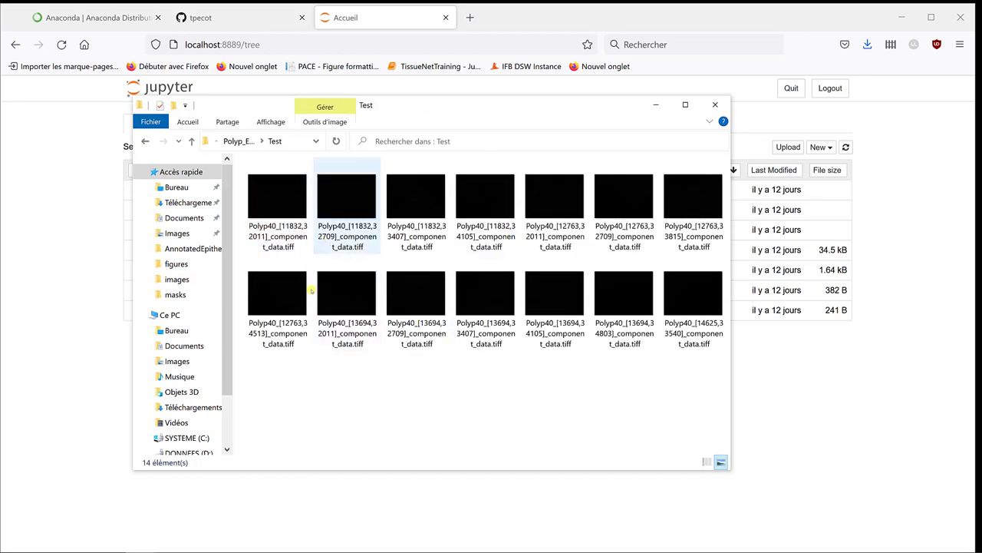
{"action": "left_click", "coordinate": [241, 141]}
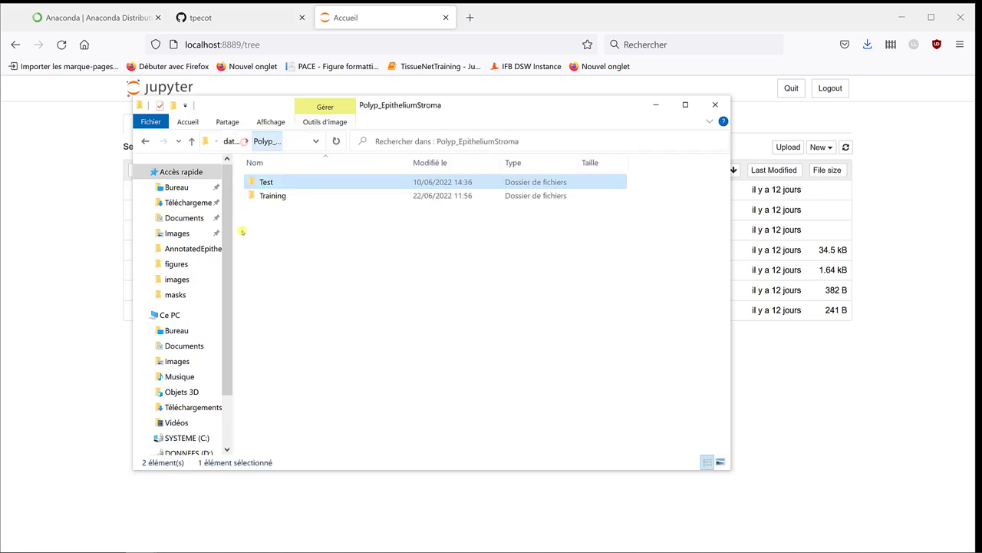
{"action": "double_click", "coordinate": [263, 196]}
{"action": "double_click", "coordinate": [272, 192]}
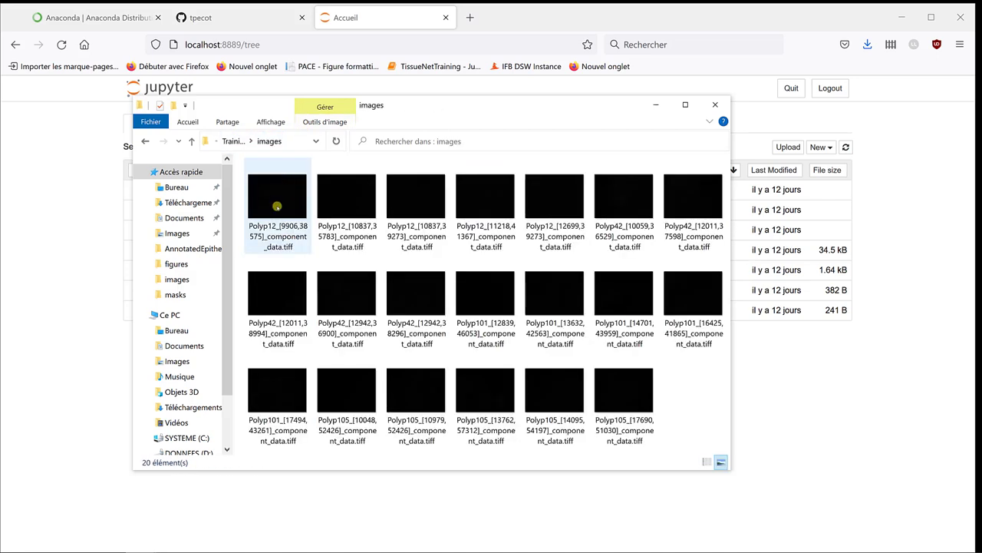
{"action": "double_click", "coordinate": [277, 202]}
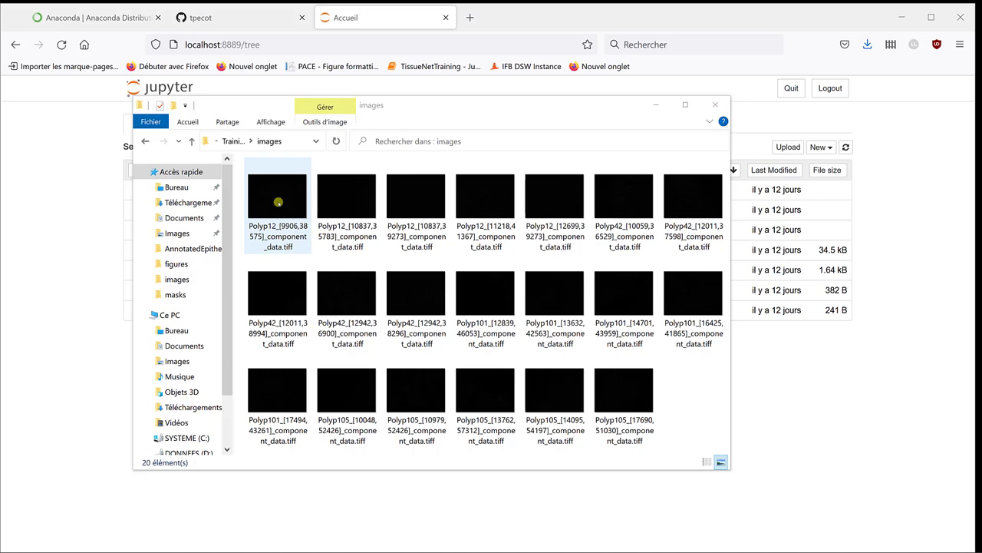
Load Polyp12_[9906,38575]_component_data.tiff into Fiji and nudge its window upward
{"action": "left_click_drag", "start_coordinate": [278, 203], "coordinate": [219, 61]}
{"action": "left_click_drag", "start_coordinate": [222, 156], "coordinate": [242, 125]}
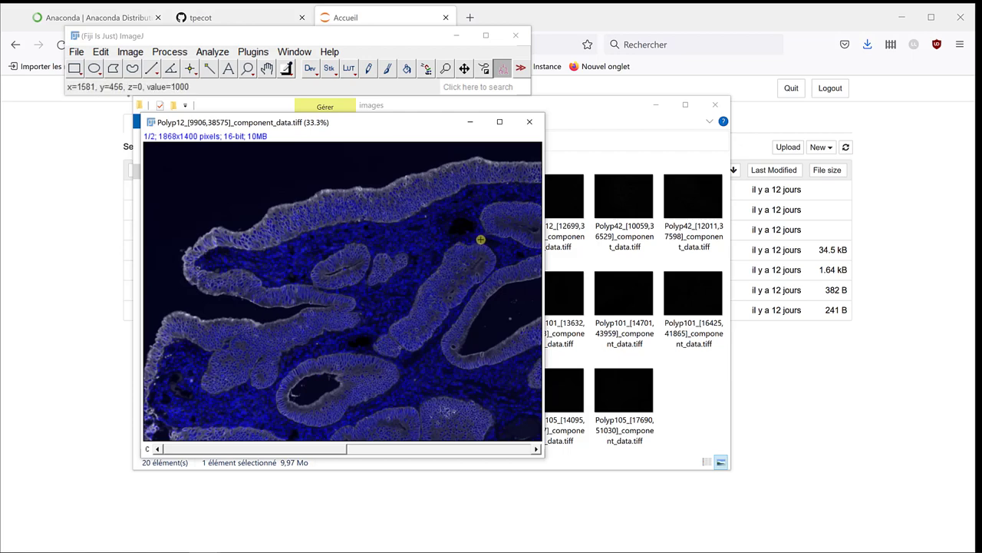
Zoom into the Polyp12 image to inspect the tissue, then zoom back out
{"action": "scroll", "coordinate": [466, 232], "scroll_direction": "up", "scroll_amount": 1}
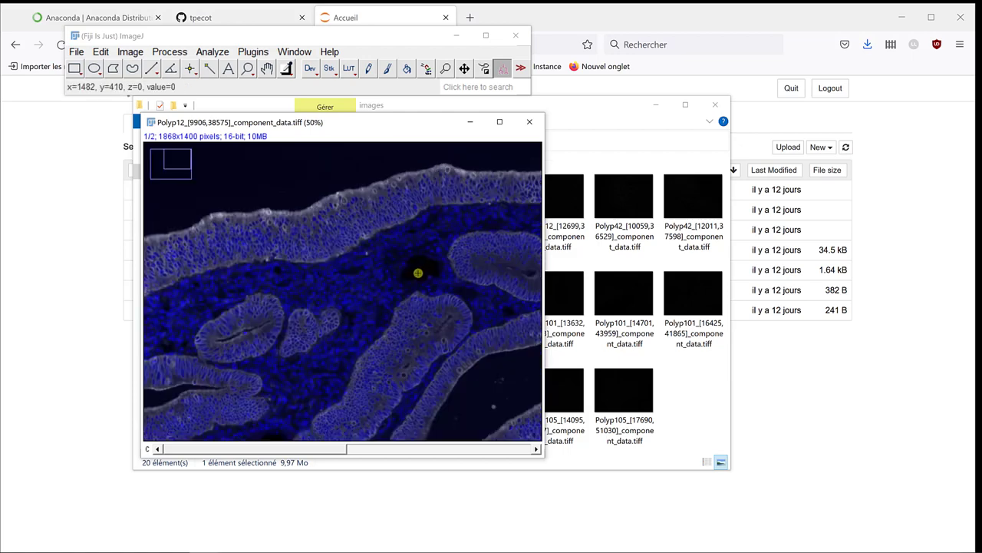
{"action": "scroll", "coordinate": [414, 284], "scroll_direction": "up", "scroll_amount": 1}
{"action": "scroll", "coordinate": [359, 286], "scroll_direction": "up", "scroll_amount": 1}
{"action": "scroll", "coordinate": [328, 297], "scroll_direction": "up", "scroll_amount": 1}
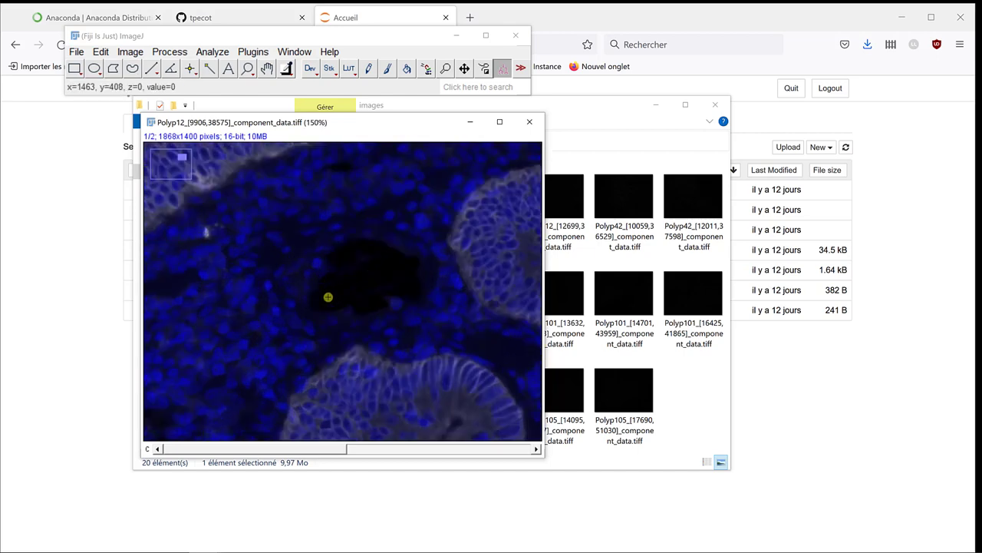
{"action": "scroll", "coordinate": [375, 287], "scroll_direction": "up", "scroll_amount": 1}
{"action": "scroll", "coordinate": [342, 283], "scroll_direction": "up", "scroll_amount": 1}
{"action": "scroll", "coordinate": [318, 278], "scroll_direction": "up", "scroll_amount": 1}
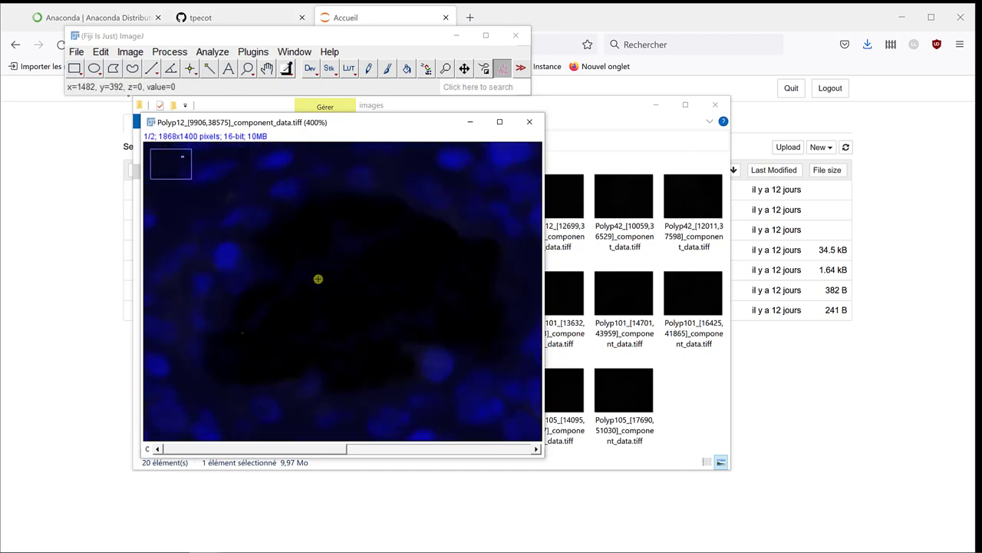
{"action": "scroll", "coordinate": [335, 292], "scroll_direction": "up", "scroll_amount": 1}
{"action": "scroll", "coordinate": [338, 300], "scroll_direction": "up", "scroll_amount": 1}
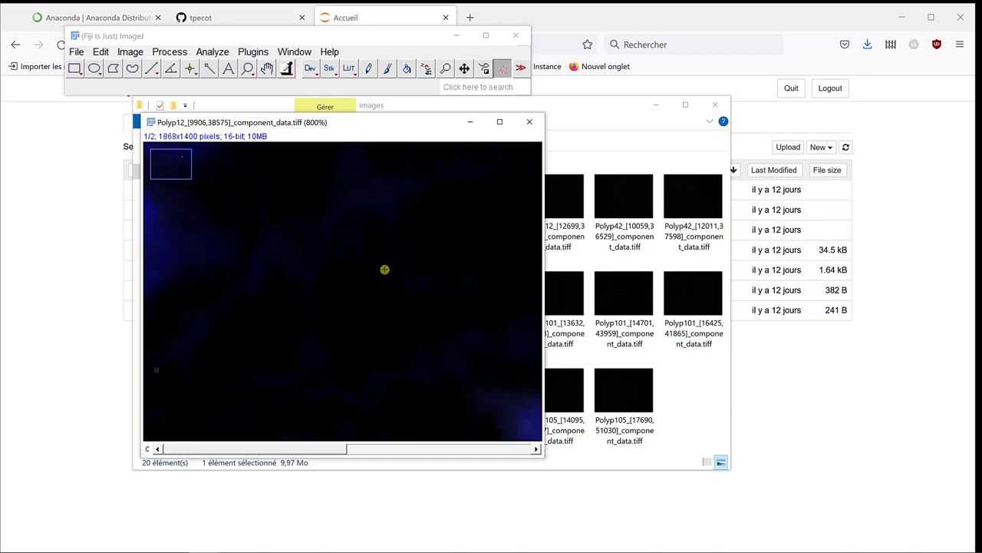
{"action": "scroll", "coordinate": [335, 257], "scroll_direction": "down", "scroll_amount": 5}
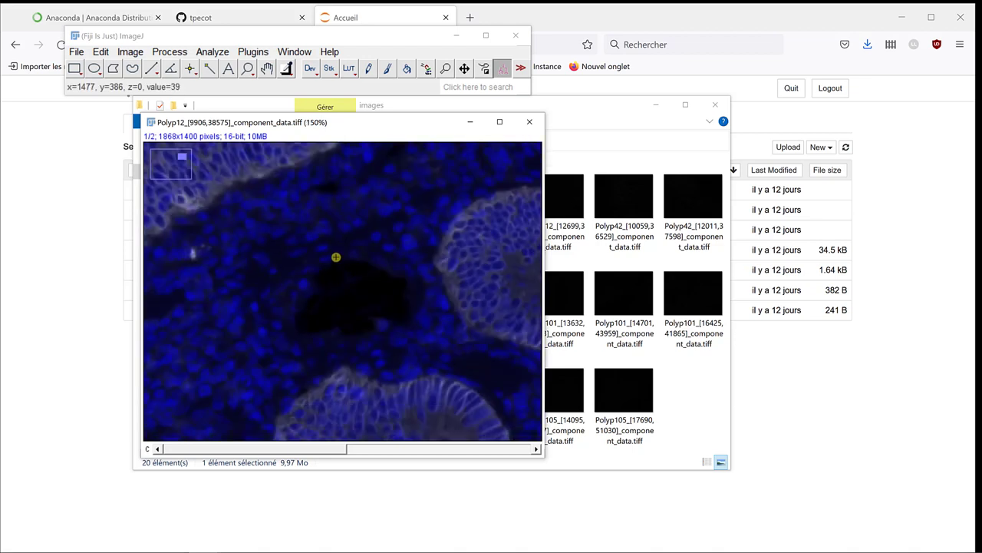
{"action": "scroll", "coordinate": [335, 257], "scroll_direction": "down", "scroll_amount": 1}
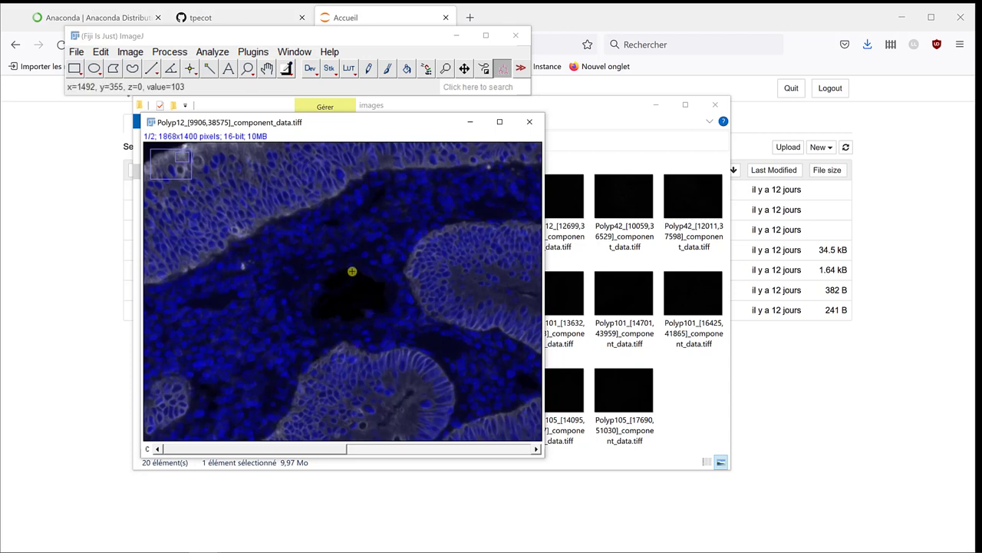
{"action": "scroll", "coordinate": [211, 278], "scroll_direction": "down", "scroll_amount": 4}
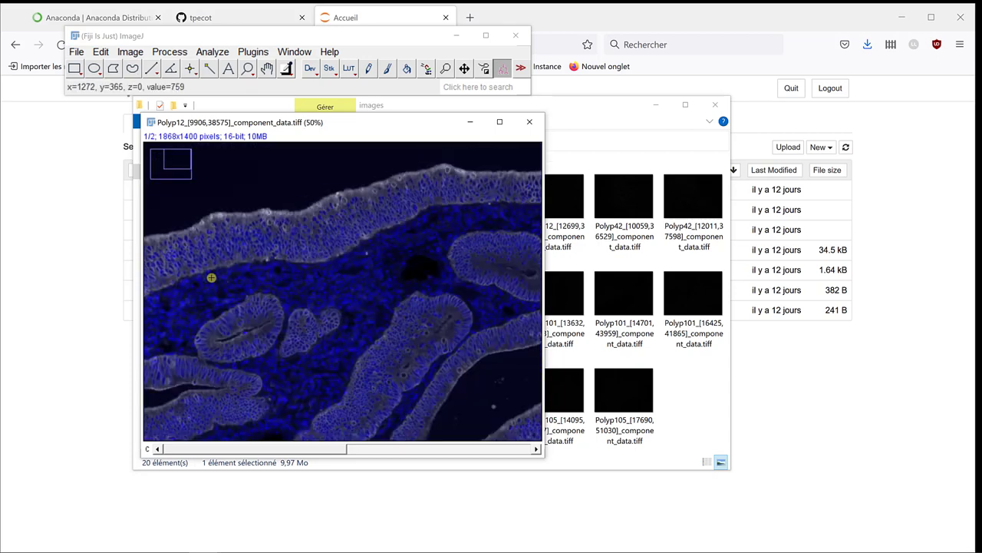
Close the Polyp12 image and return File Explorer to the Training folder
{"action": "left_click", "coordinate": [529, 122]}
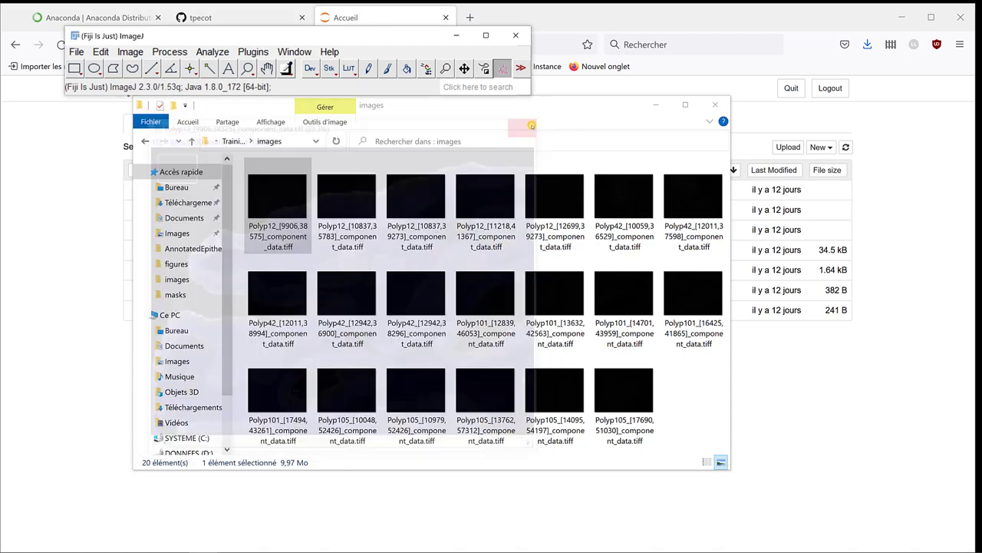
{"action": "left_click", "coordinate": [230, 141]}
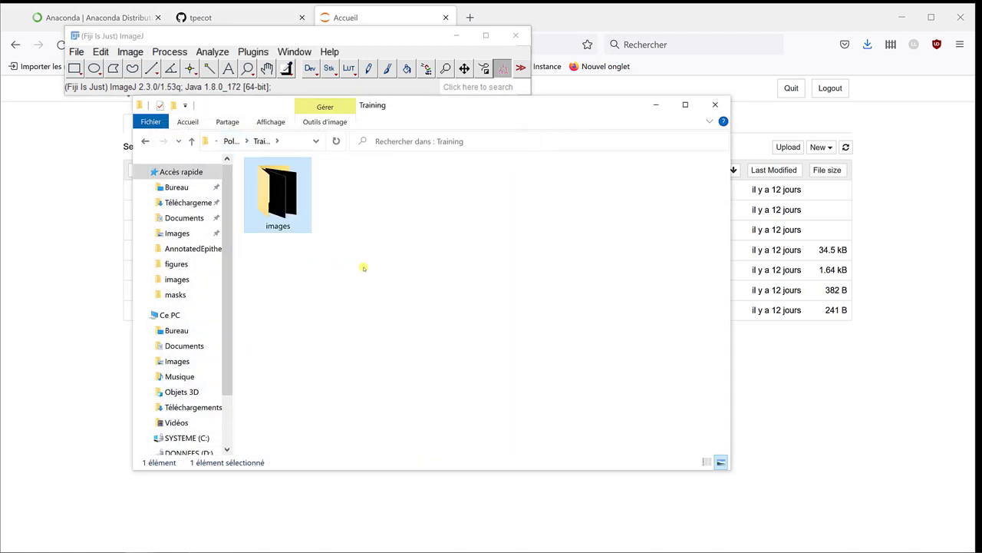
{"action": "left_click", "coordinate": [421, 281]}
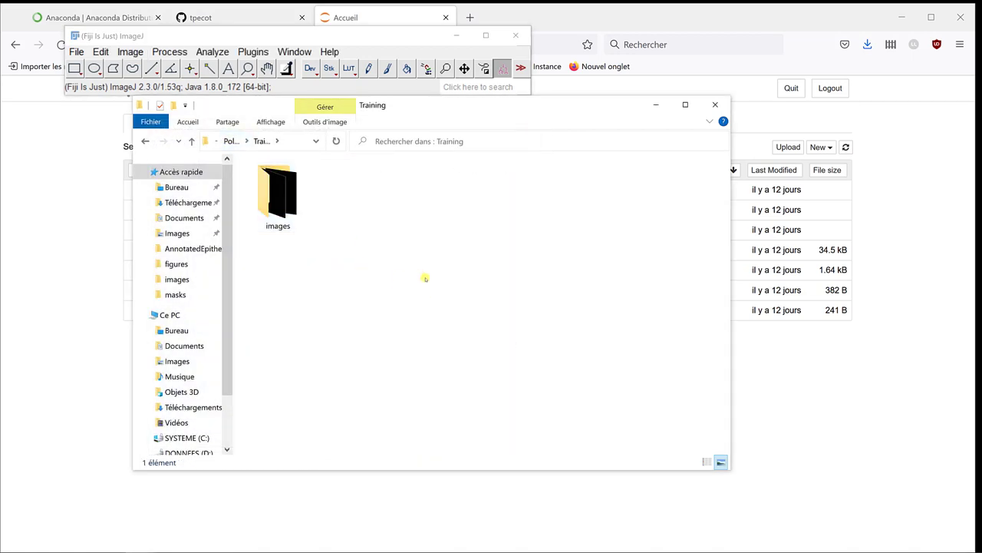
Browse the DeepLearningBasedSegmentationForBiologists GitHub repository to Data > AnnotatedEpitheliumStroma
{"action": "left_click", "coordinate": [222, 10]}
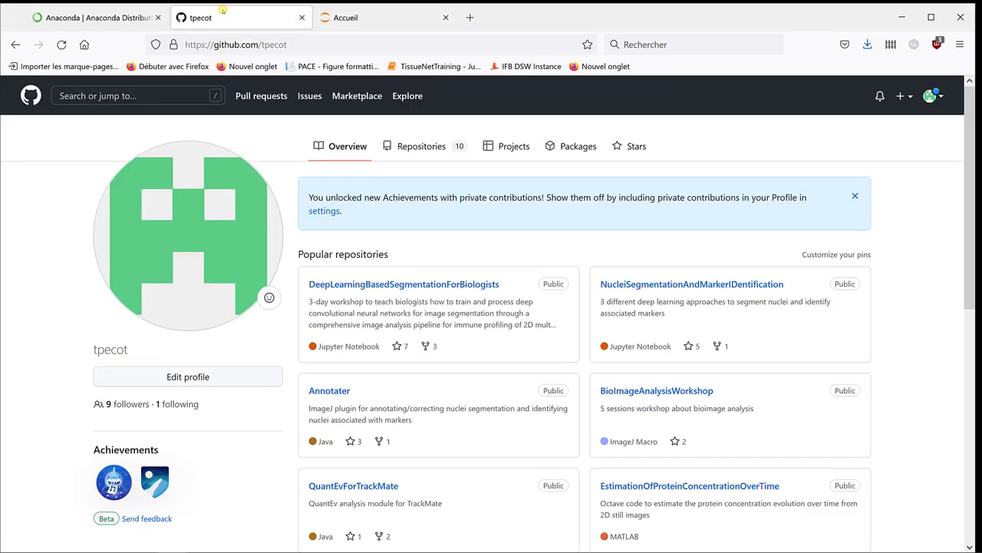
{"action": "left_click", "coordinate": [378, 284]}
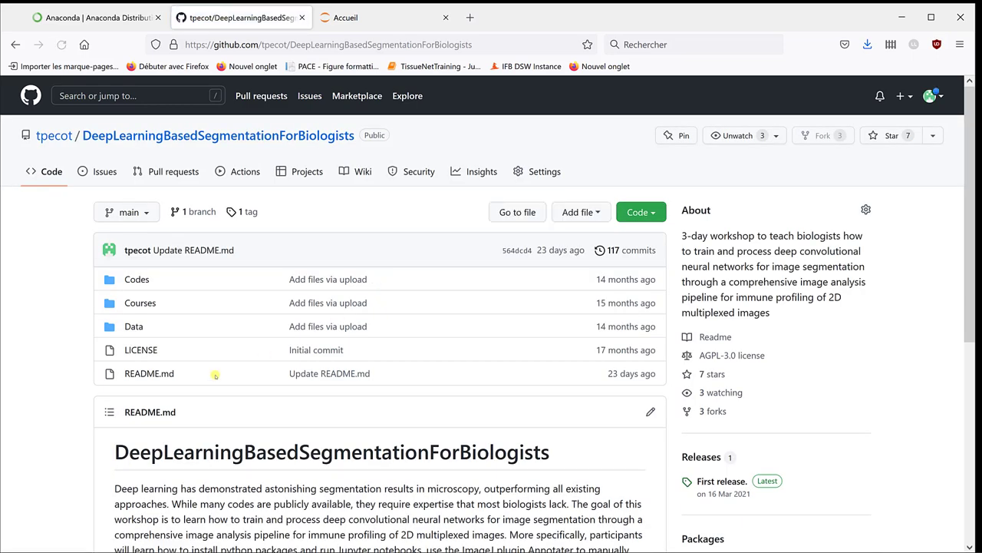
{"action": "left_click", "coordinate": [128, 327]}
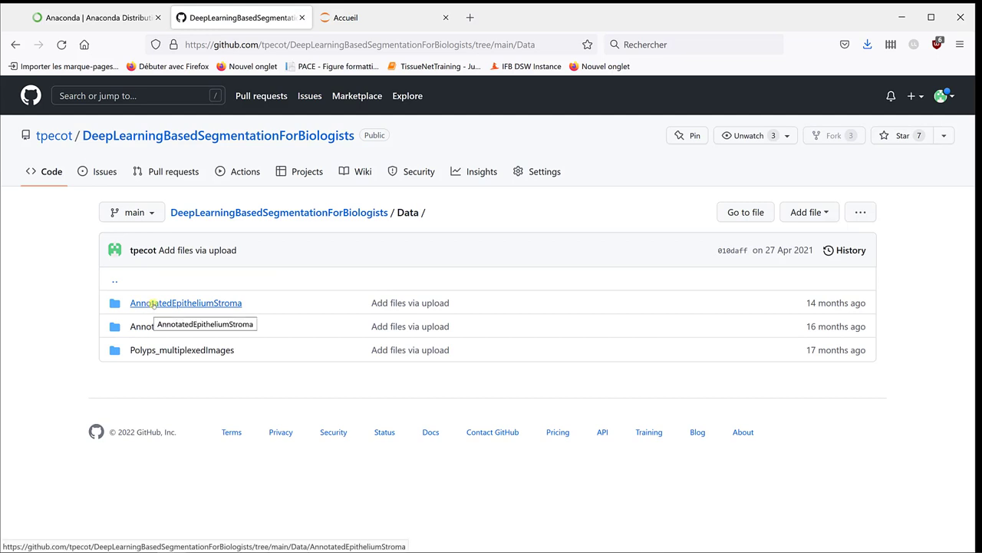
{"action": "left_click", "coordinate": [153, 303]}
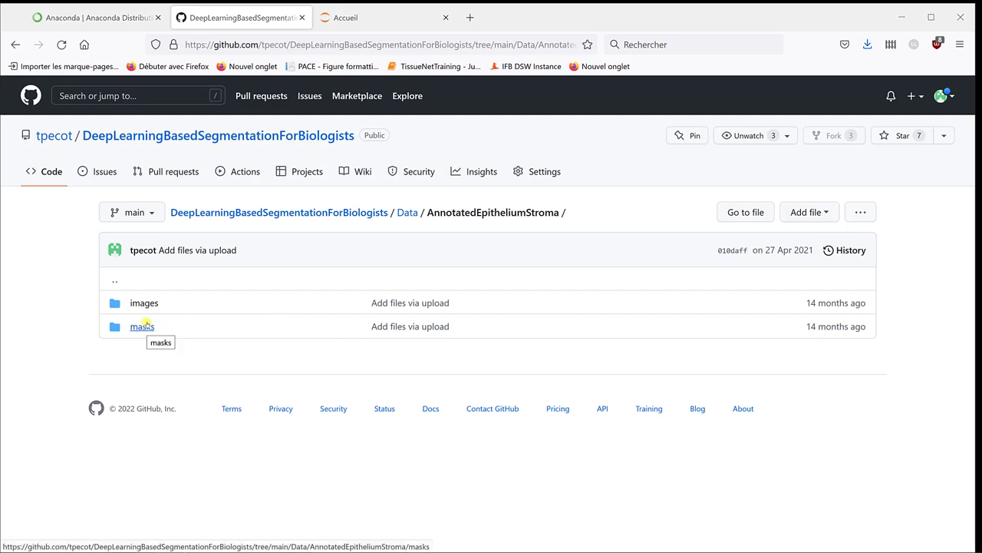
{"action": "key", "text": "alt+Tab"}
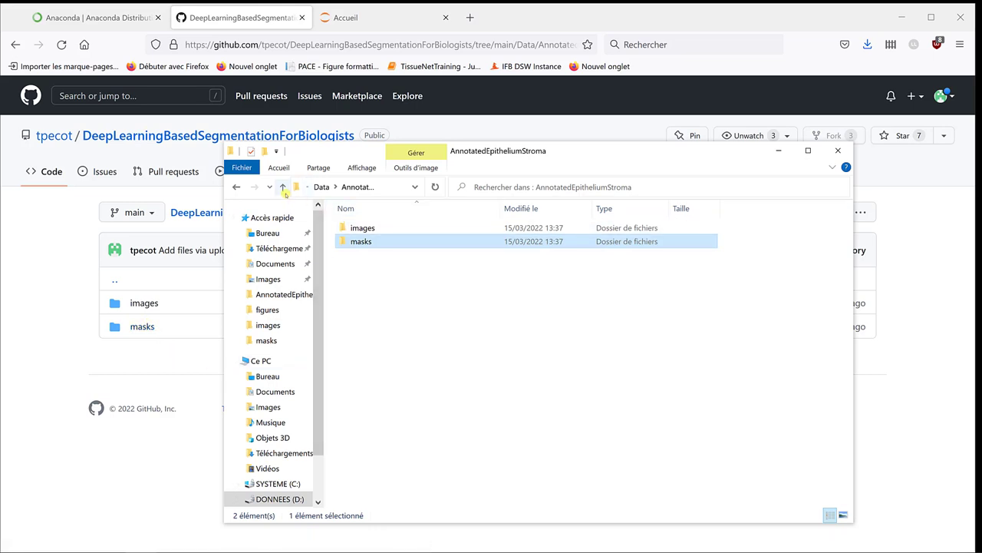
Find the masks folder in the local AnnotatedEpitheliumStroma copy and paste it into Training
{"action": "left_click", "coordinate": [283, 188]}
{"action": "left_click", "coordinate": [282, 187]}
{"action": "left_click", "coordinate": [282, 187]}
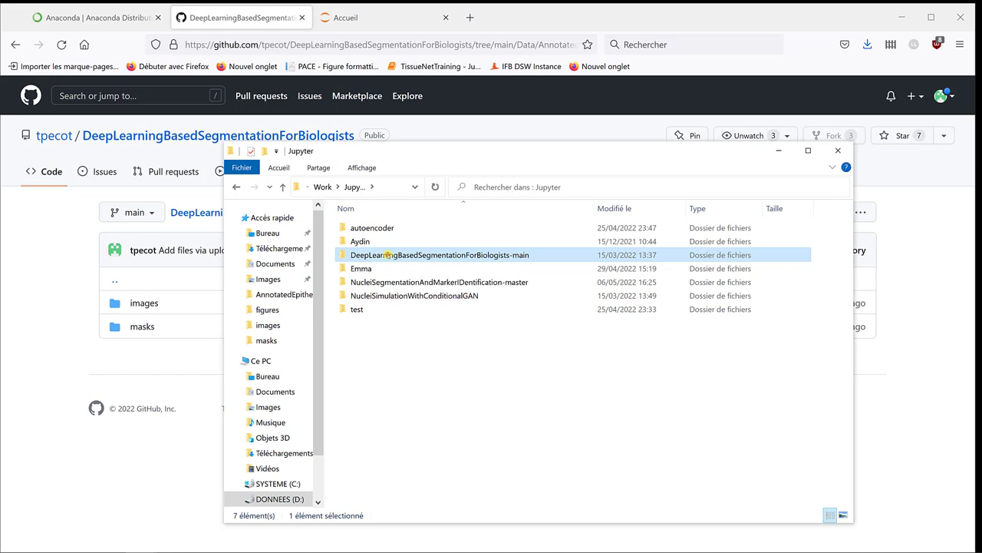
{"action": "double_click", "coordinate": [388, 254]}
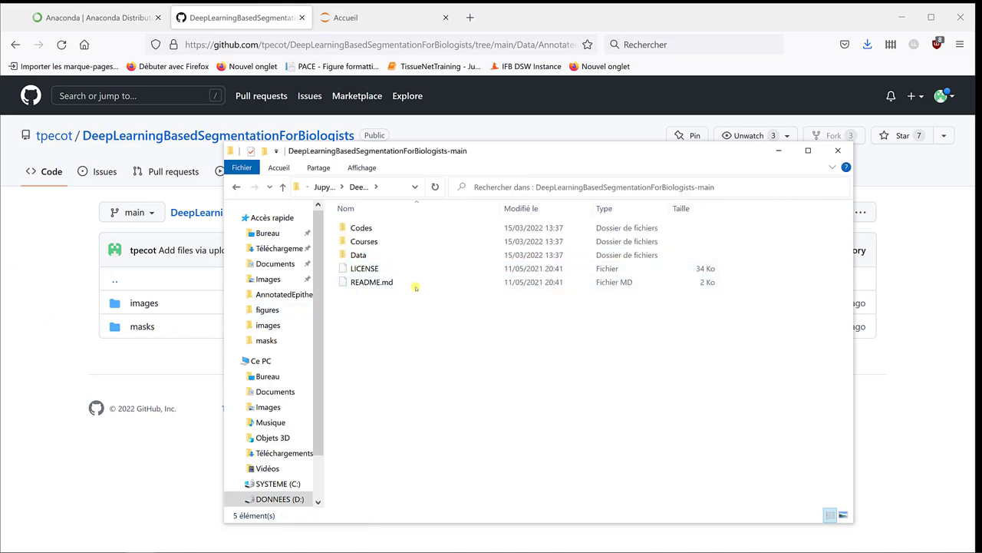
{"action": "double_click", "coordinate": [359, 255]}
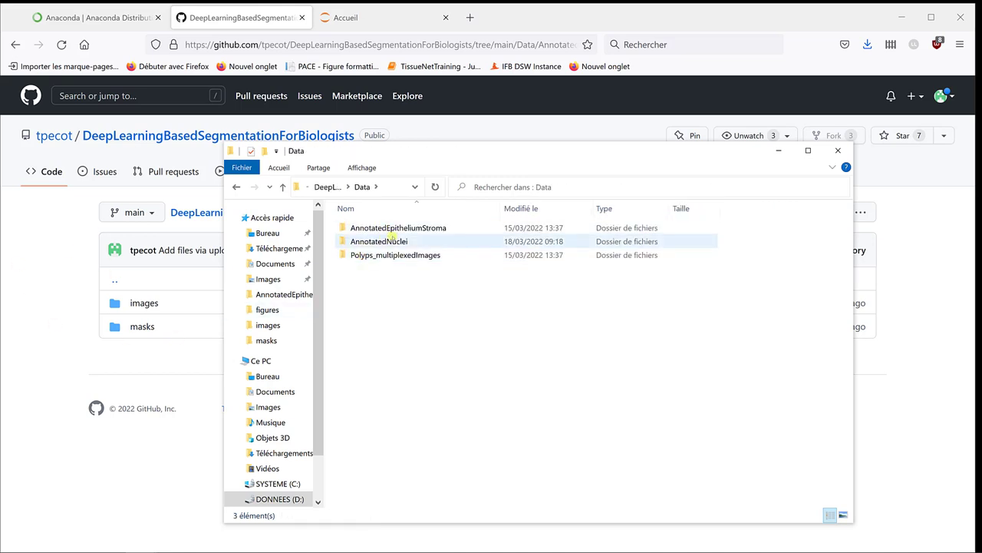
{"action": "double_click", "coordinate": [388, 228]}
{"action": "left_click", "coordinate": [361, 241]}
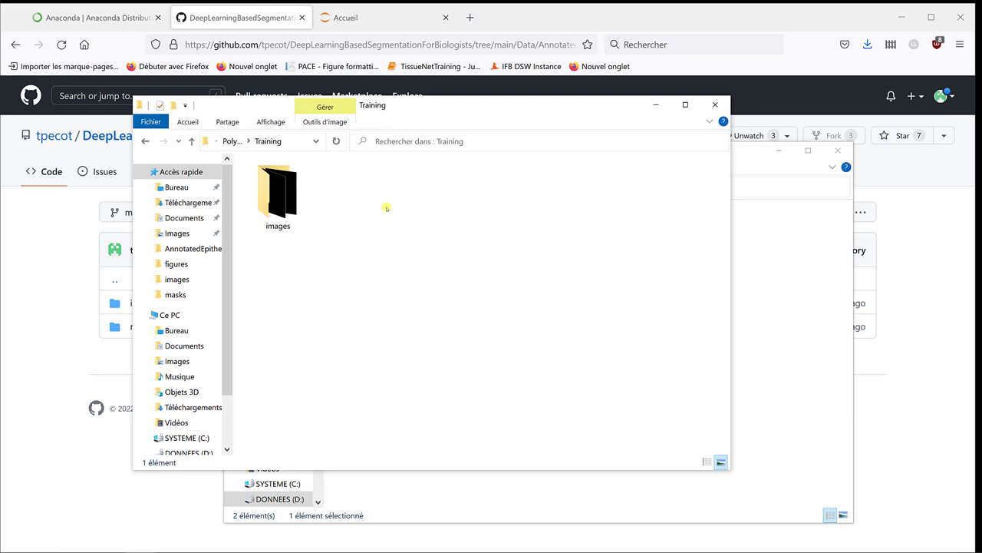
{"action": "key", "text": "ctrl+v"}
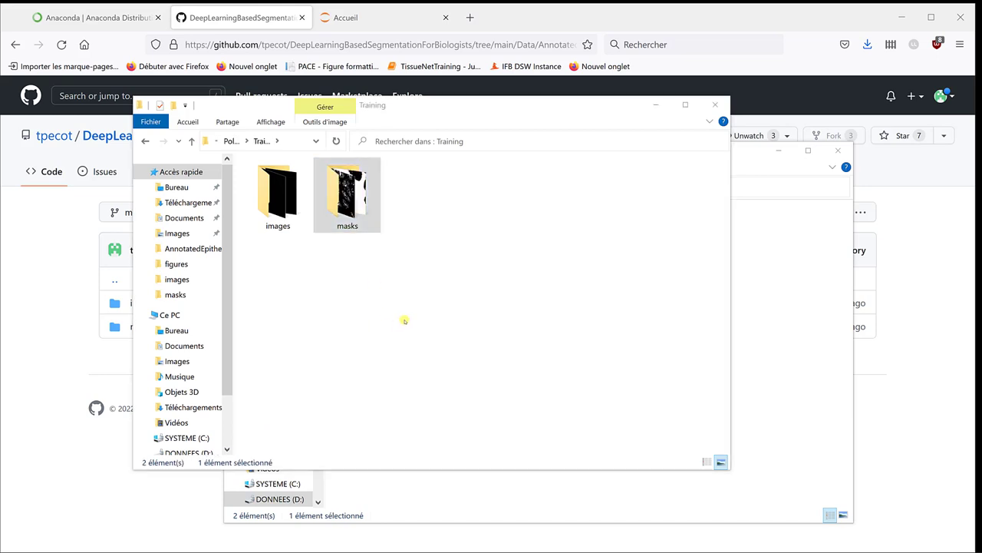
Open the first Polyp12 image from images and its matching mask from masks in Fiji
{"action": "double_click", "coordinate": [273, 199]}
{"action": "left_click_drag", "start_coordinate": [271, 204], "coordinate": [223, 72]}
{"action": "left_click_drag", "start_coordinate": [310, 136], "coordinate": [189, 179]}
{"action": "left_click", "coordinate": [519, 117]}
{"action": "left_click", "coordinate": [235, 141]}
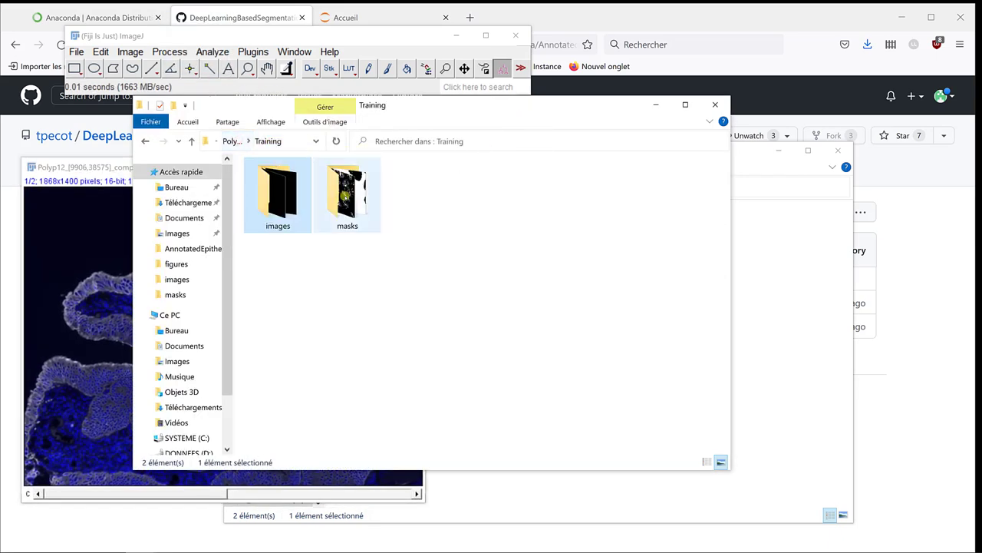
{"action": "double_click", "coordinate": [347, 192]}
{"action": "left_click_drag", "start_coordinate": [276, 198], "coordinate": [548, 168]}
Step through the slices of the Polyp12 image stack
{"action": "left_click", "coordinate": [102, 167]}
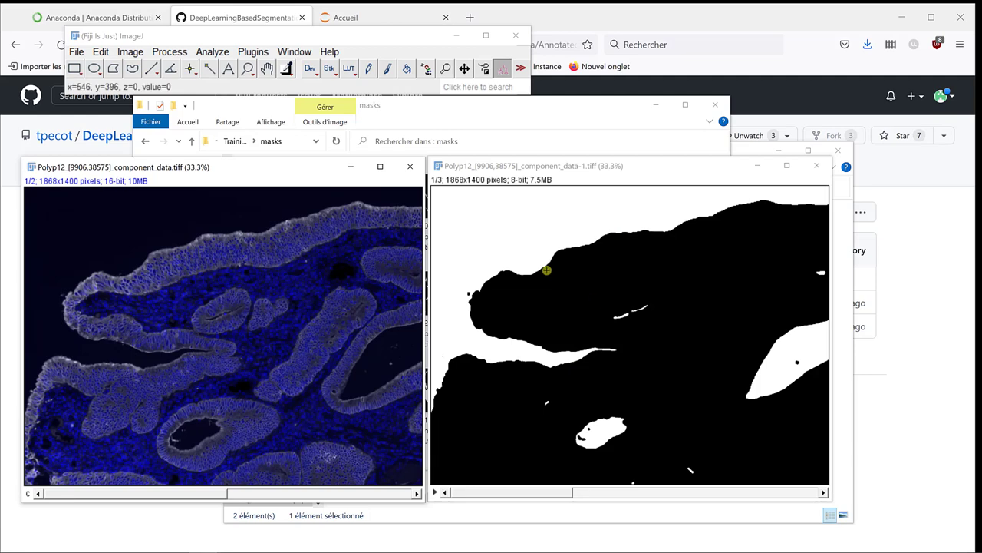
{"action": "scroll", "coordinate": [346, 311], "scroll_direction": "down", "scroll_amount": 1}
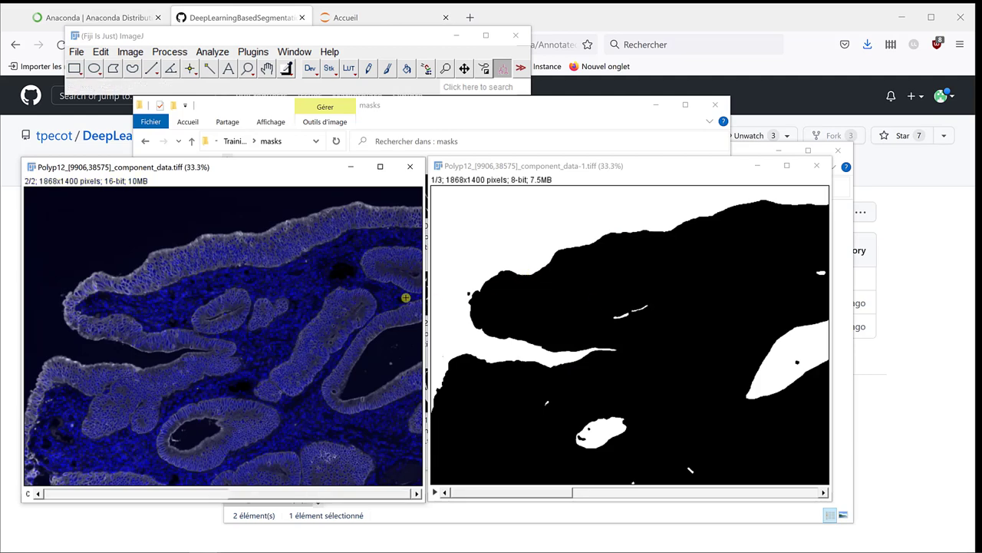
{"action": "scroll", "coordinate": [537, 263], "scroll_direction": "down", "scroll_amount": 1}
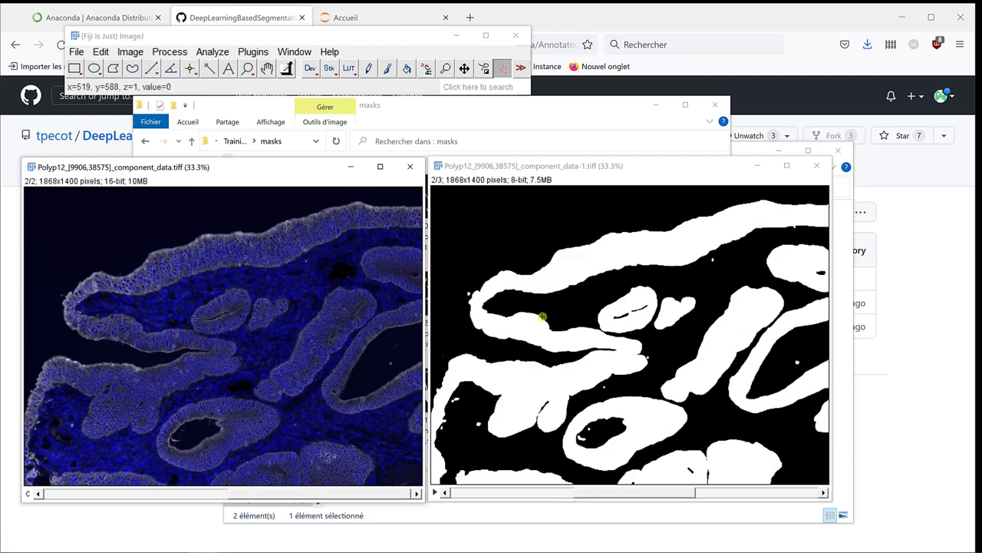
{"action": "scroll", "coordinate": [629, 326], "scroll_direction": "down", "scroll_amount": 1}
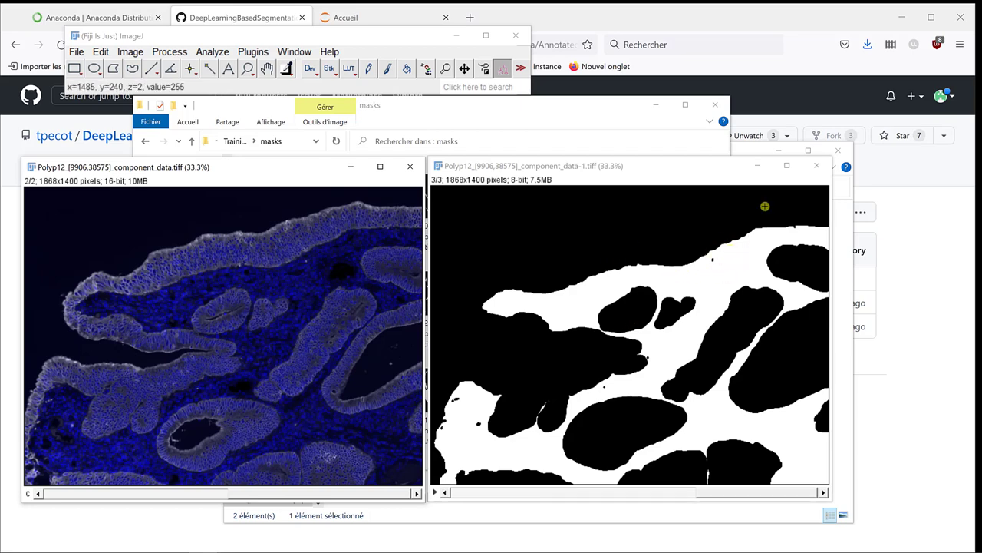
Close the mask and Polyp12 image windows, then reopen the Training masks folder
{"action": "left_click", "coordinate": [816, 166]}
{"action": "left_click", "coordinate": [410, 166]}
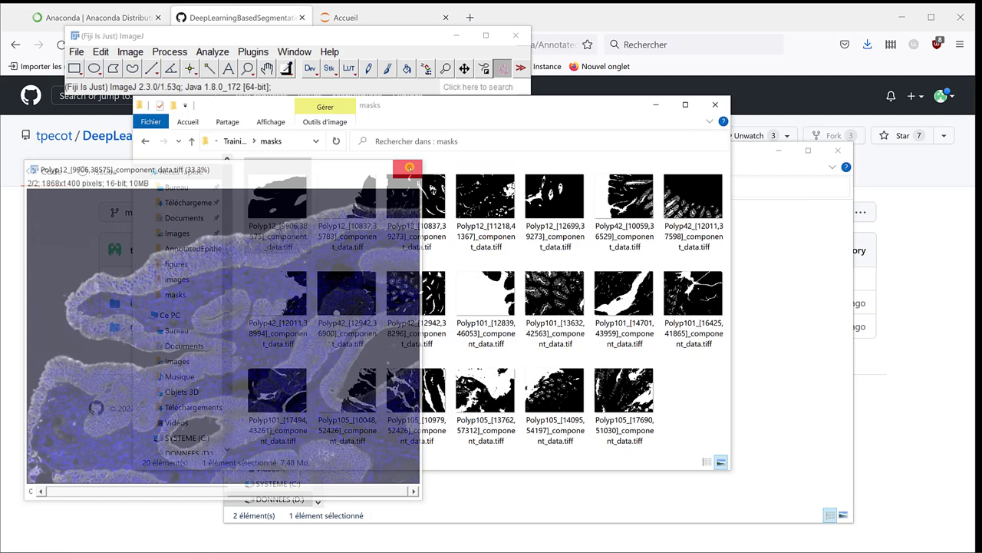
{"action": "left_click_drag", "start_coordinate": [424, 107], "coordinate": [447, 110]}
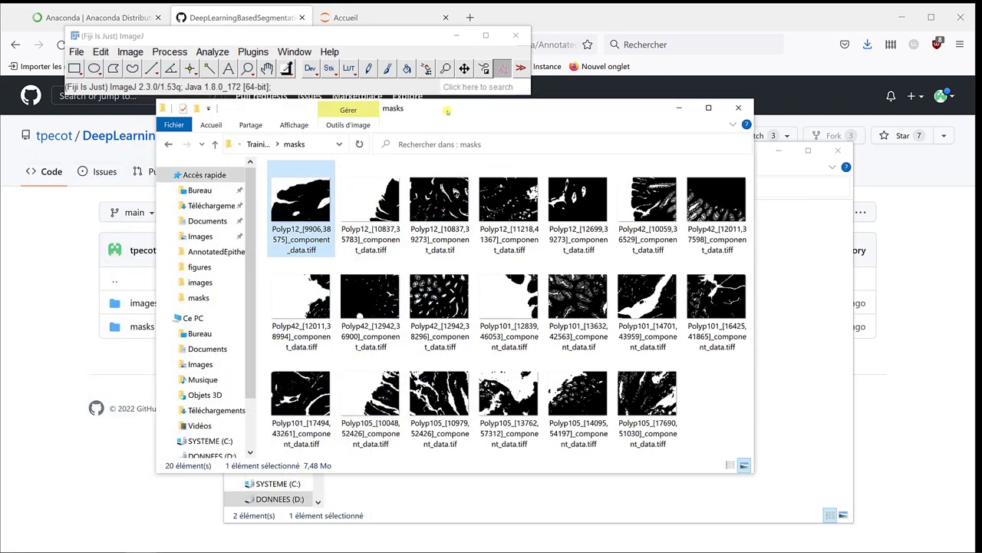
{"action": "left_click", "coordinate": [275, 143]}
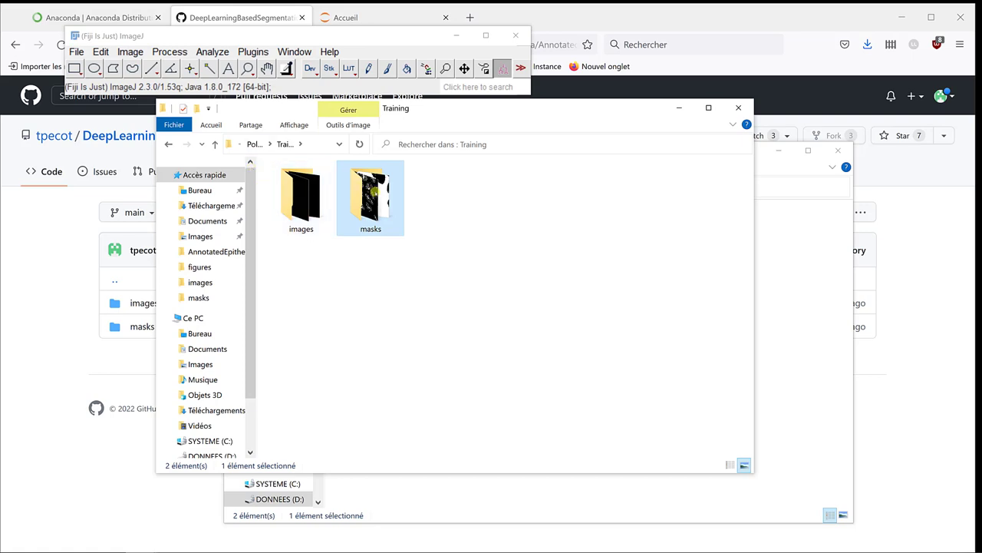
{"action": "double_click", "coordinate": [371, 198]}
Load the first Polyp12 mask tiff into Fiji and shift its window right
{"action": "left_click_drag", "start_coordinate": [301, 204], "coordinate": [244, 87]}
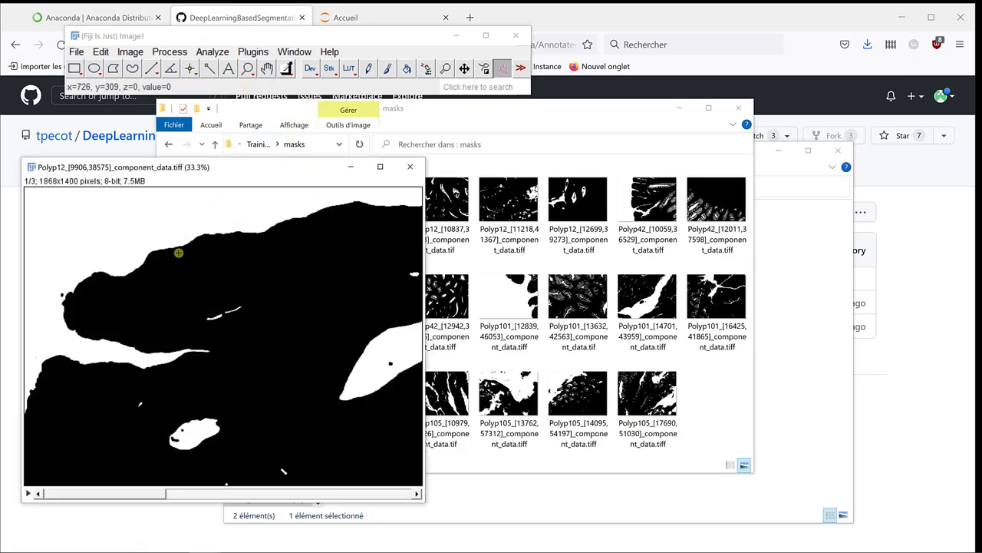
{"action": "left_click_drag", "start_coordinate": [263, 170], "coordinate": [346, 166]}
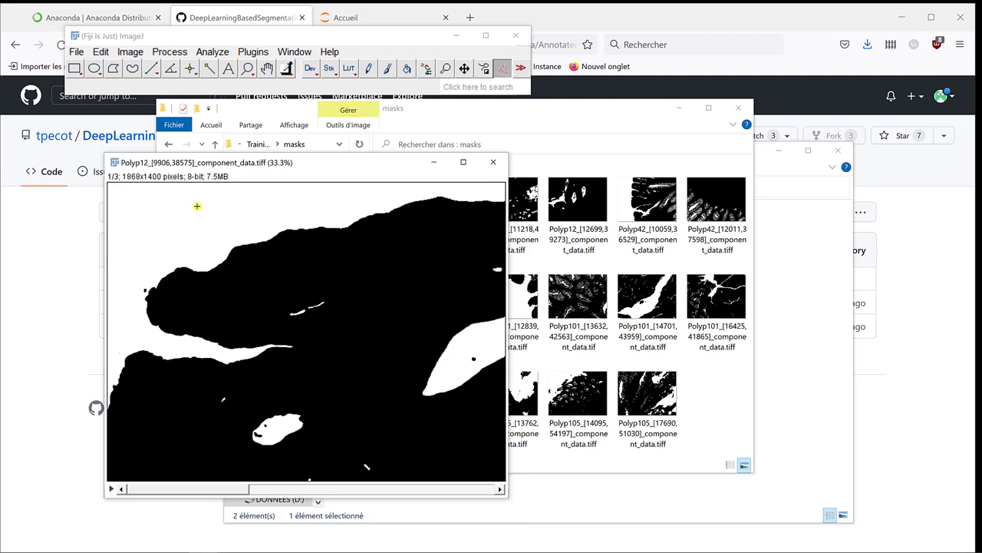
{"action": "left_click_drag", "start_coordinate": [333, 163], "coordinate": [400, 168]}
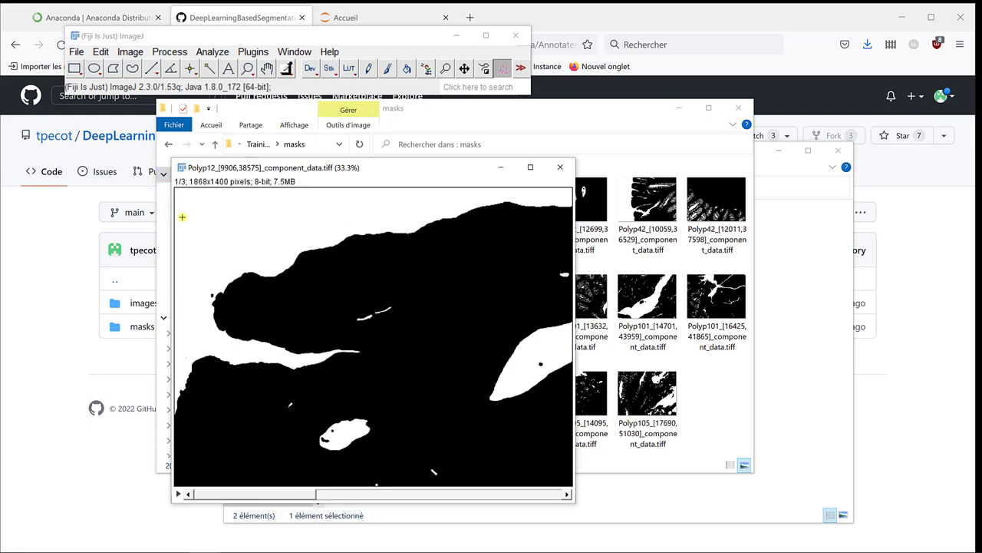
{"action": "left_click_drag", "start_coordinate": [280, 166], "coordinate": [402, 153]}
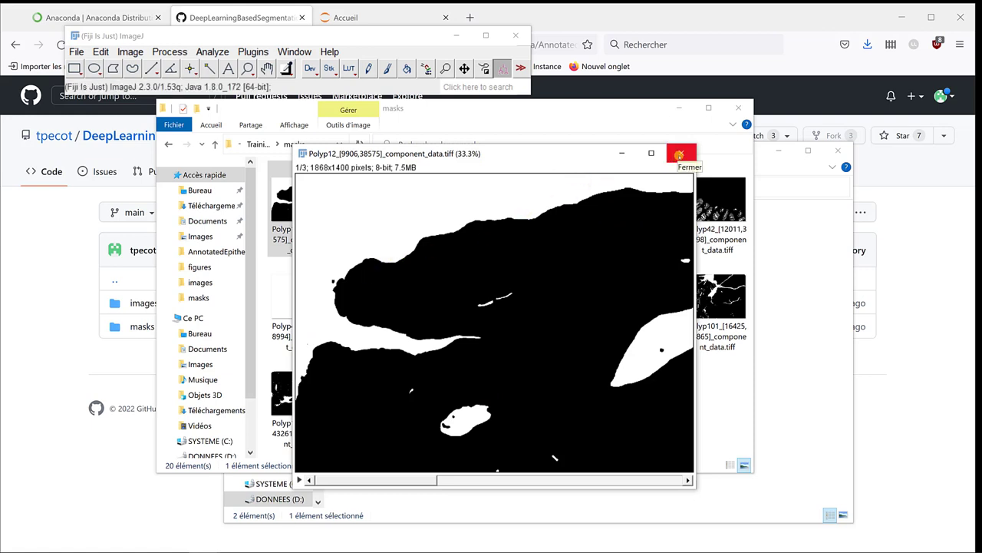
Close the mask window and go up to the Polyp_EpitheliumStroma folder
{"action": "left_click", "coordinate": [679, 154]}
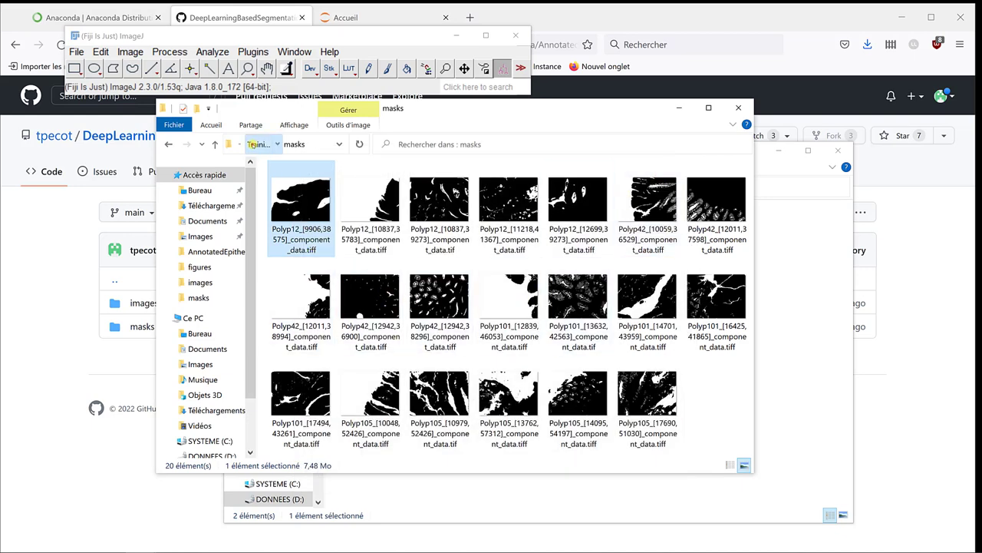
{"action": "left_click", "coordinate": [258, 143]}
{"action": "left_click", "coordinate": [253, 145]}
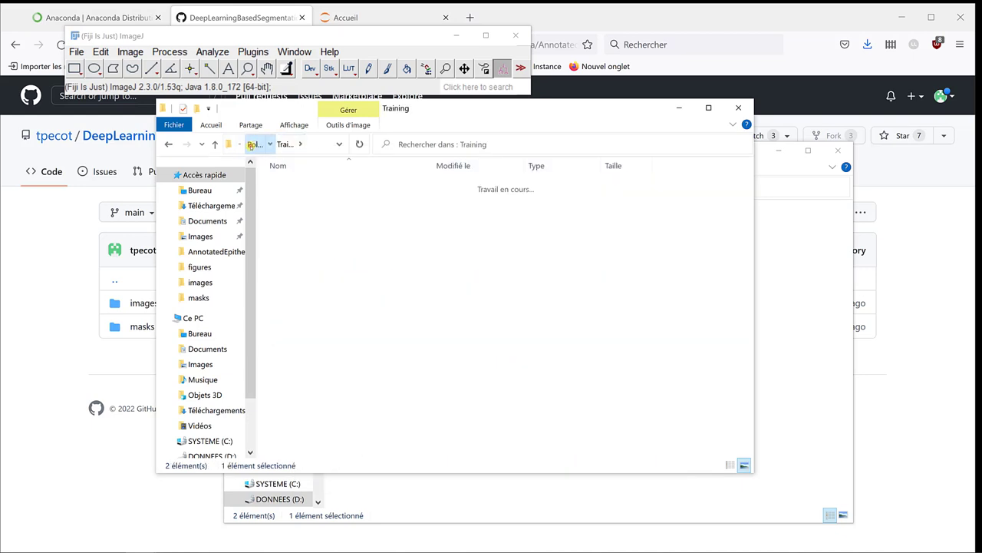
Create a new folder named Validation beside Test and Training
{"action": "right_click", "coordinate": [346, 248]}
{"action": "mouse_move", "coordinate": [400, 451]}
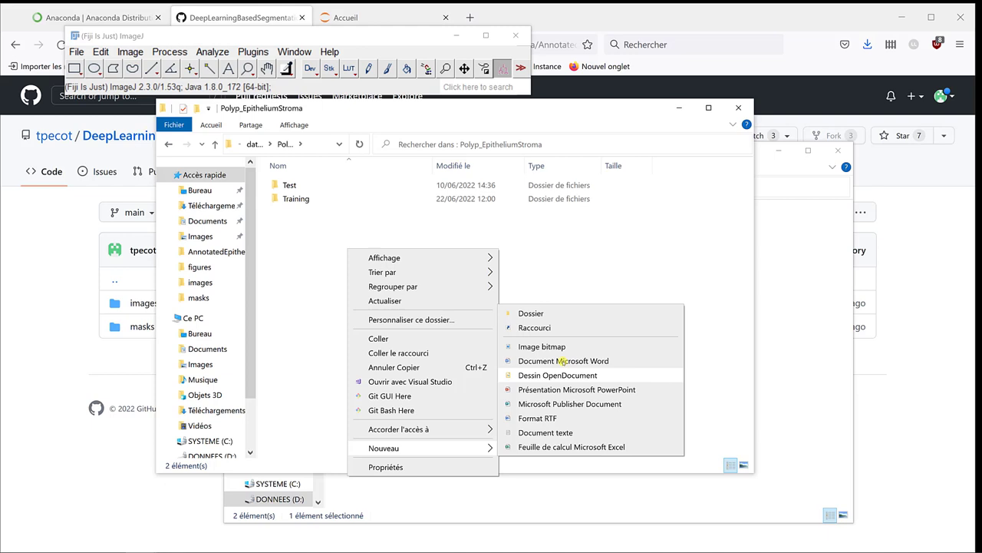
{"action": "left_click", "coordinate": [550, 314]}
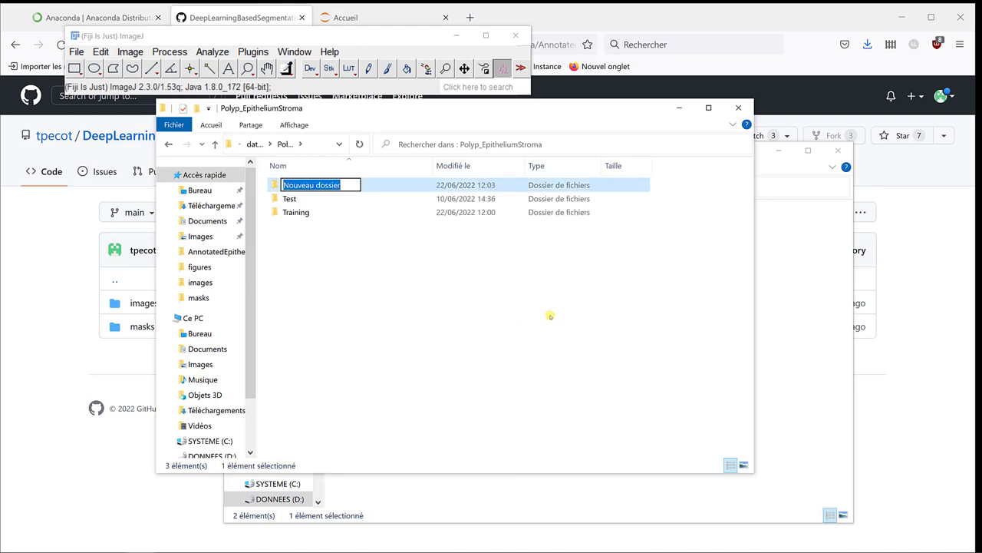
{"action": "type", "text": "Validation"}
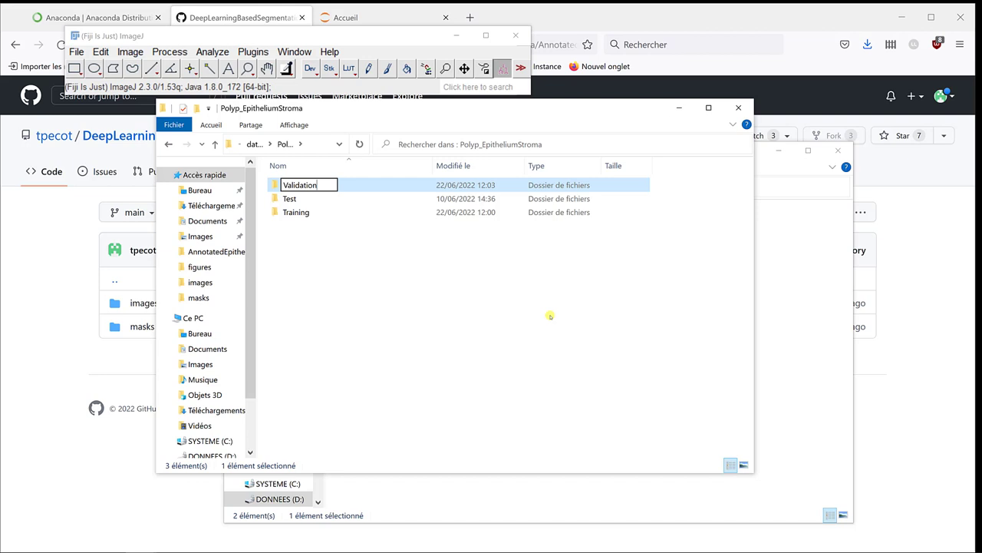
{"action": "key", "text": "Return"}
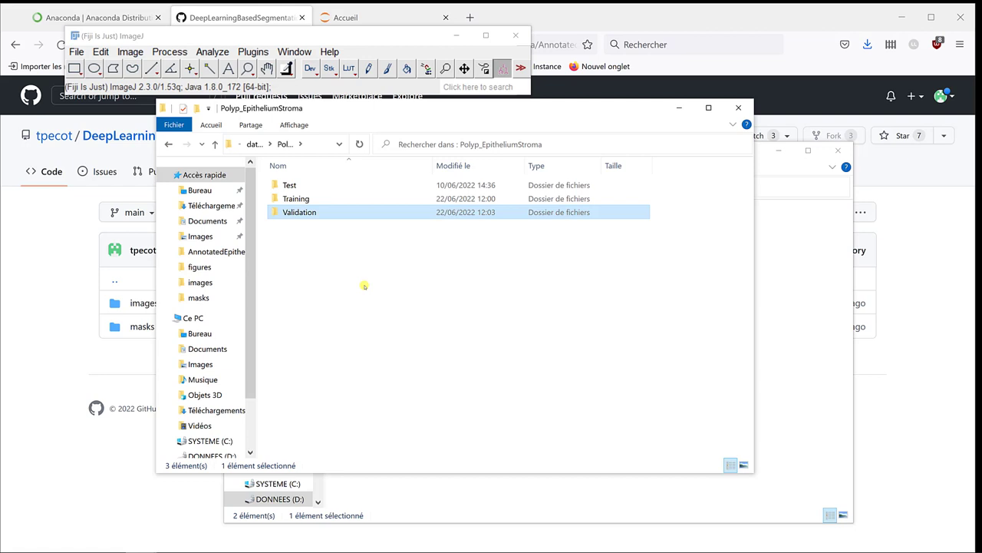
Inside Validation, create two new folders named images and masks
{"action": "double_click", "coordinate": [307, 213]}
{"action": "right_click", "coordinate": [307, 215]}
{"action": "mouse_move", "coordinate": [393, 414]}
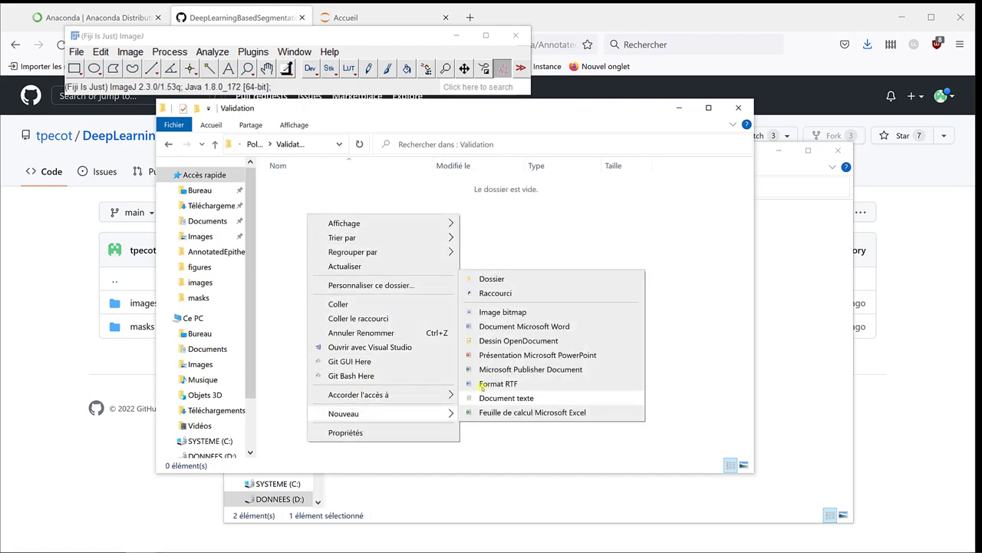
{"action": "left_click", "coordinate": [495, 279]}
{"action": "type", "text": "i"}
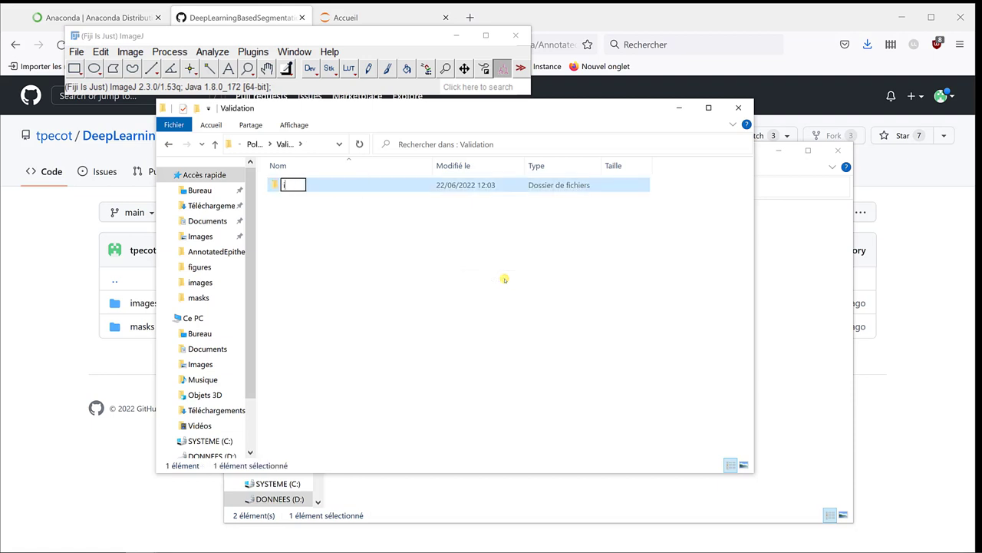
{"action": "type", "text": "mages"}
{"action": "key", "text": "Return"}
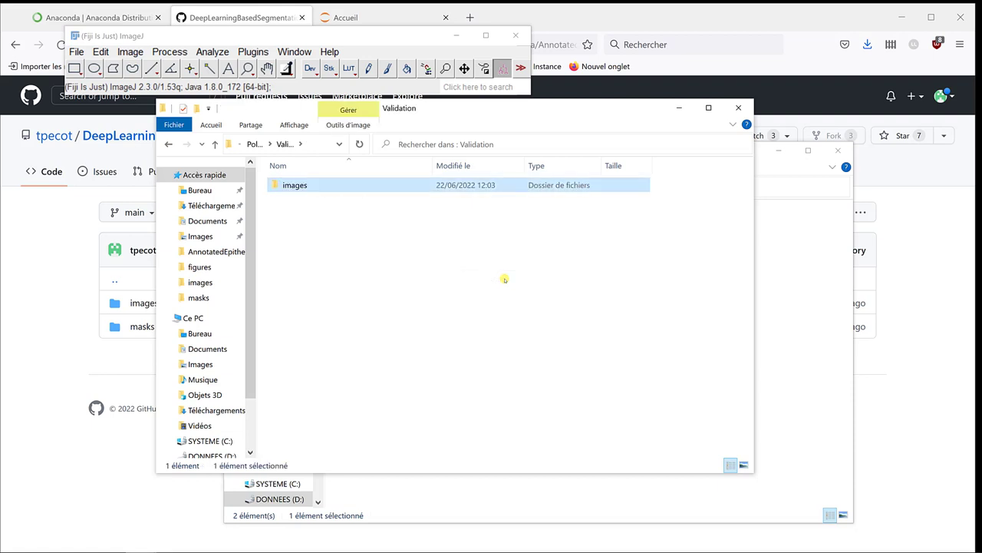
{"action": "right_click", "coordinate": [504, 279]}
{"action": "mouse_move", "coordinate": [584, 477]}
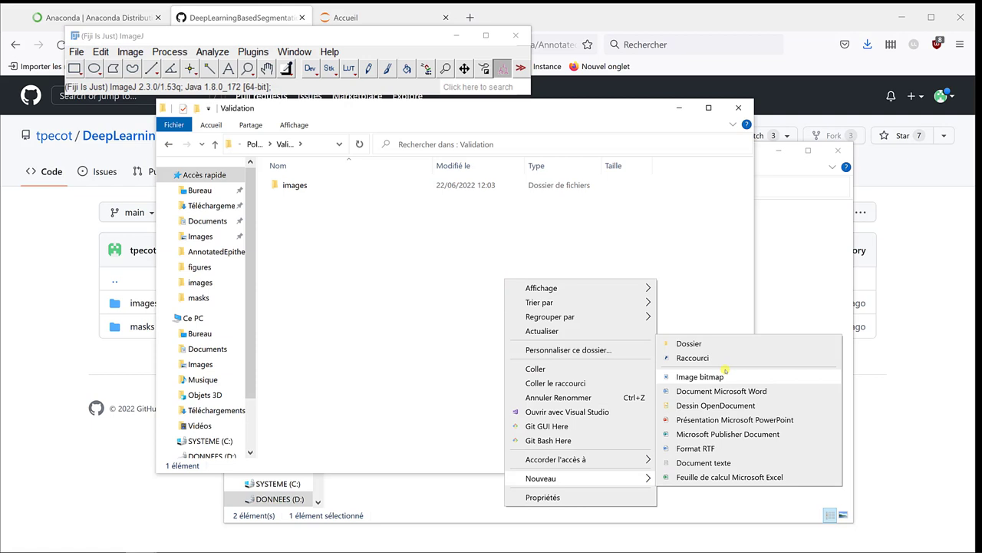
{"action": "left_click", "coordinate": [717, 344]}
{"action": "type", "text": "masks"}
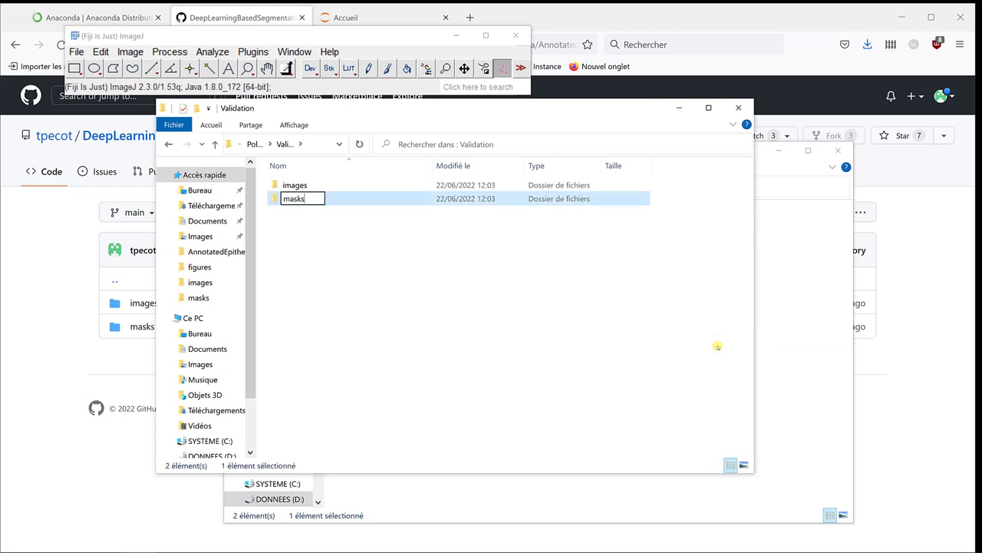
{"action": "key", "text": "Return"}
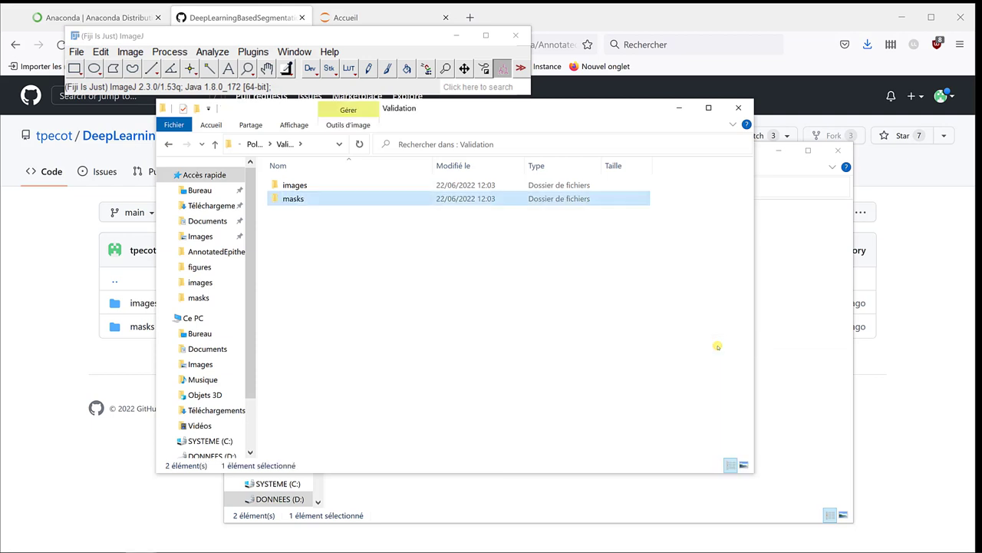
Add two more Validation folders named big_images and big_masks
{"action": "right_click", "coordinate": [377, 254]}
{"action": "mouse_move", "coordinate": [435, 453]}
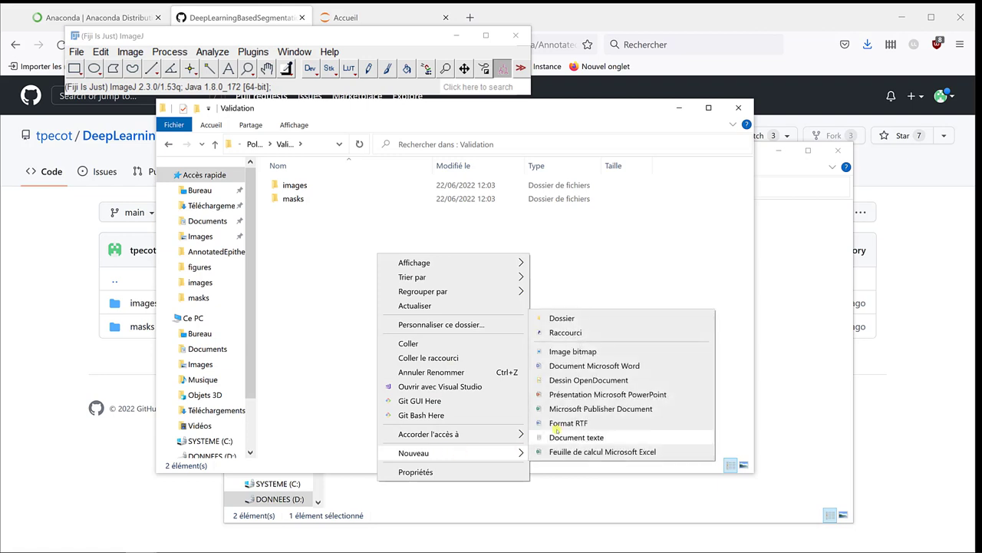
{"action": "left_click", "coordinate": [592, 318]}
{"action": "type", "text": "bi"}
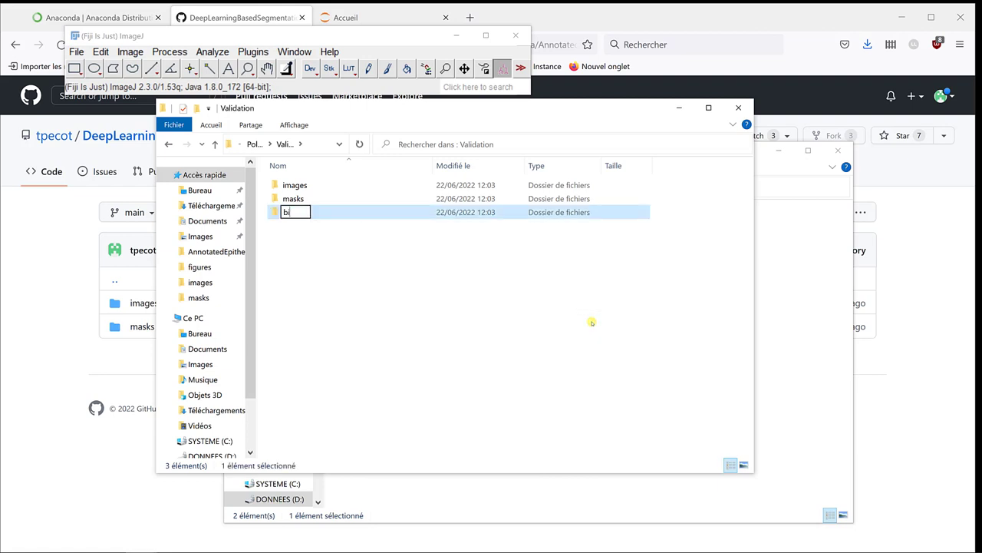
{"action": "type", "text": "g_images"}
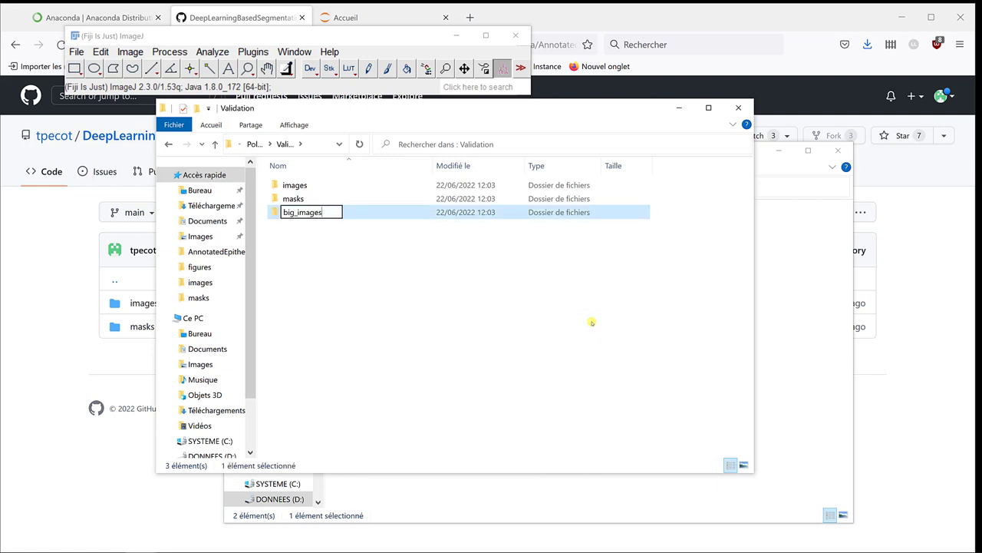
{"action": "key", "text": "Return"}
{"action": "right_click", "coordinate": [470, 318]}
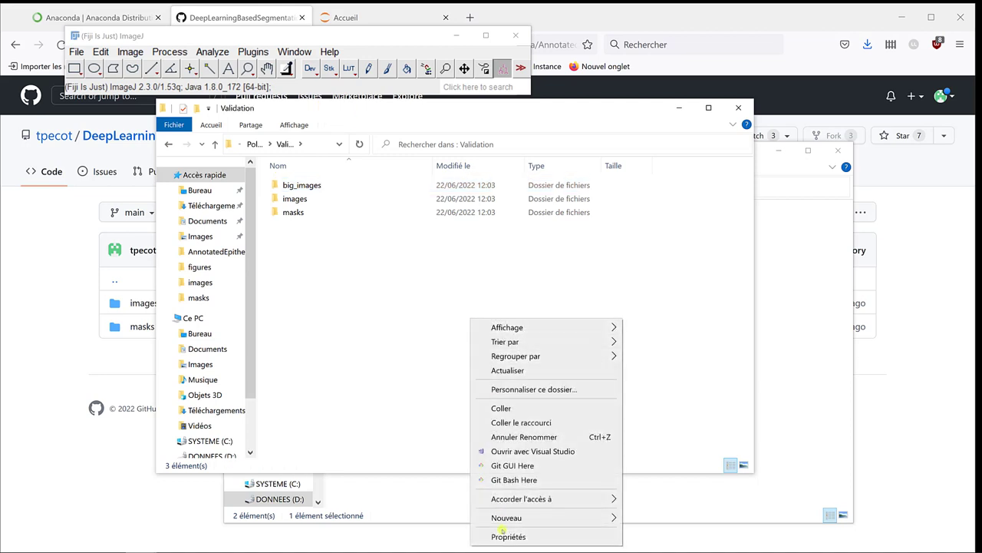
{"action": "mouse_move", "coordinate": [537, 518]}
{"action": "left_click", "coordinate": [682, 383]}
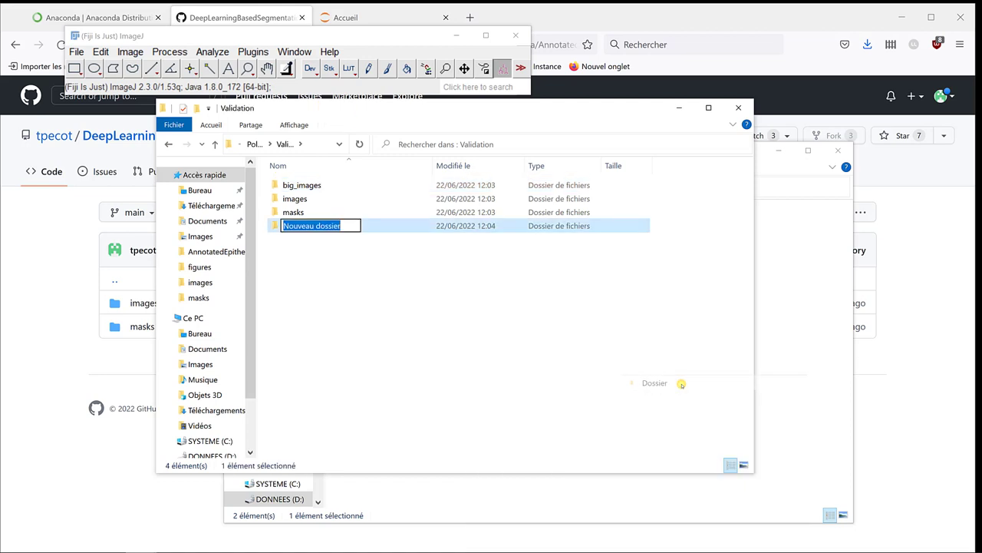
{"action": "type", "text": "big_"}
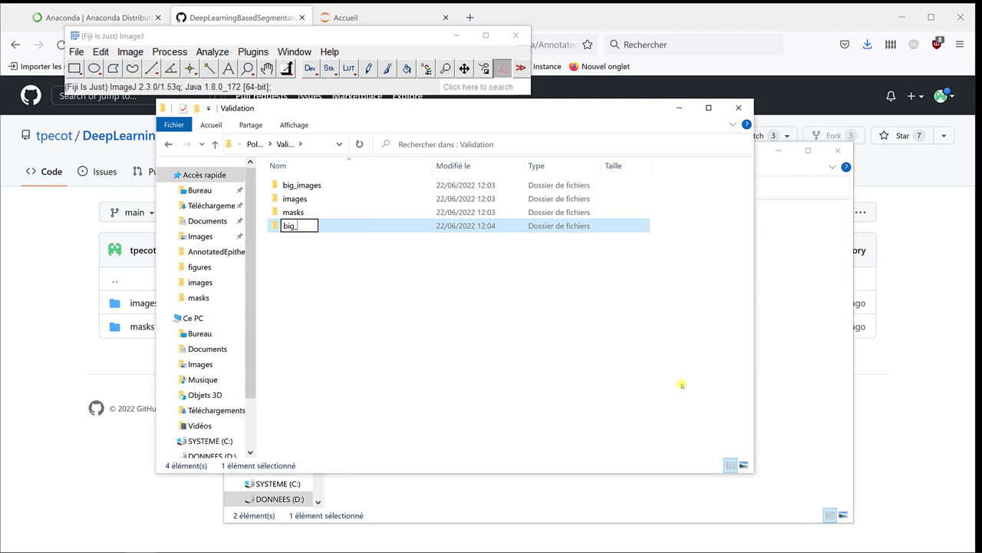
{"action": "type", "text": "masks"}
{"action": "key", "text": "Return"}
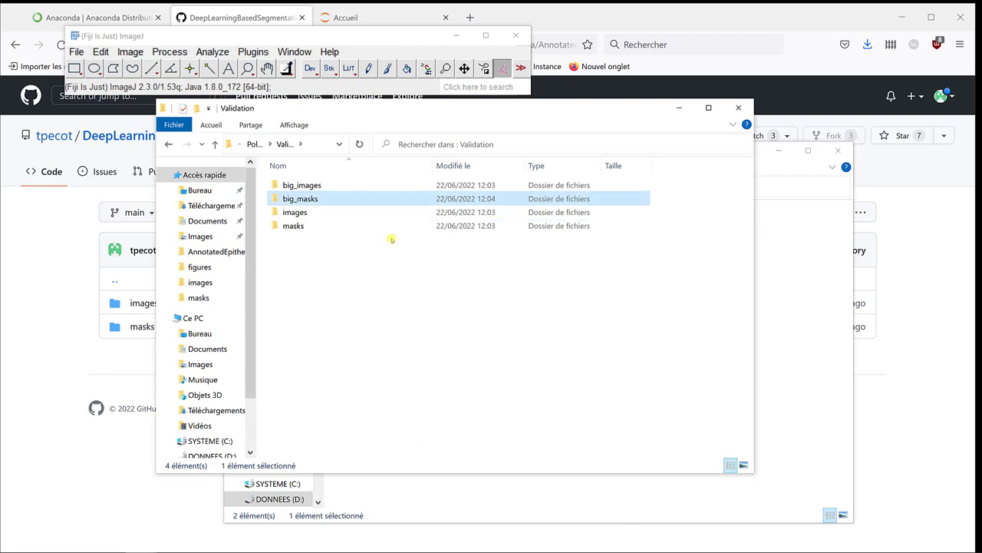
Select the Polyp12 and Polyp42 images in the Training images folder
{"action": "left_click", "coordinate": [258, 147]}
{"action": "double_click", "coordinate": [284, 197]}
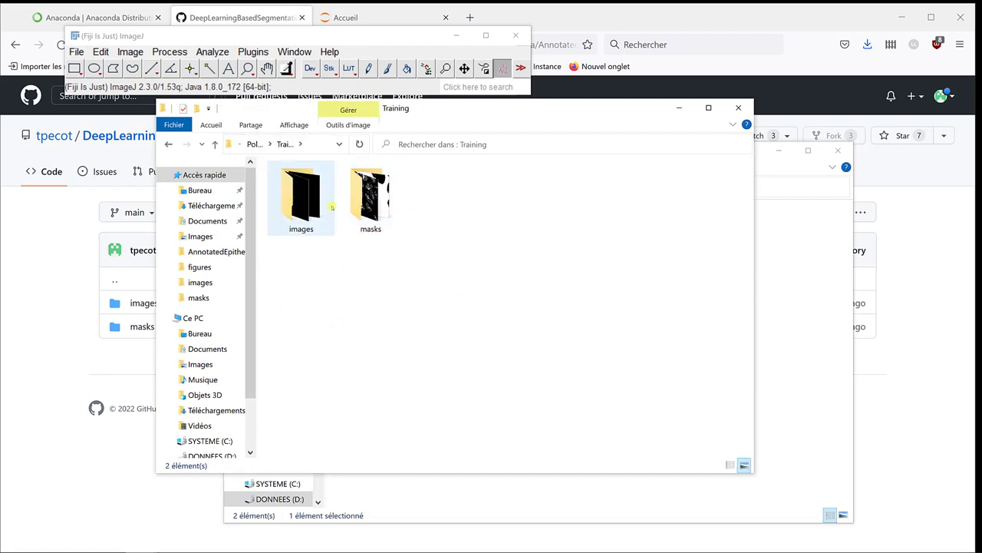
{"action": "double_click", "coordinate": [318, 203]}
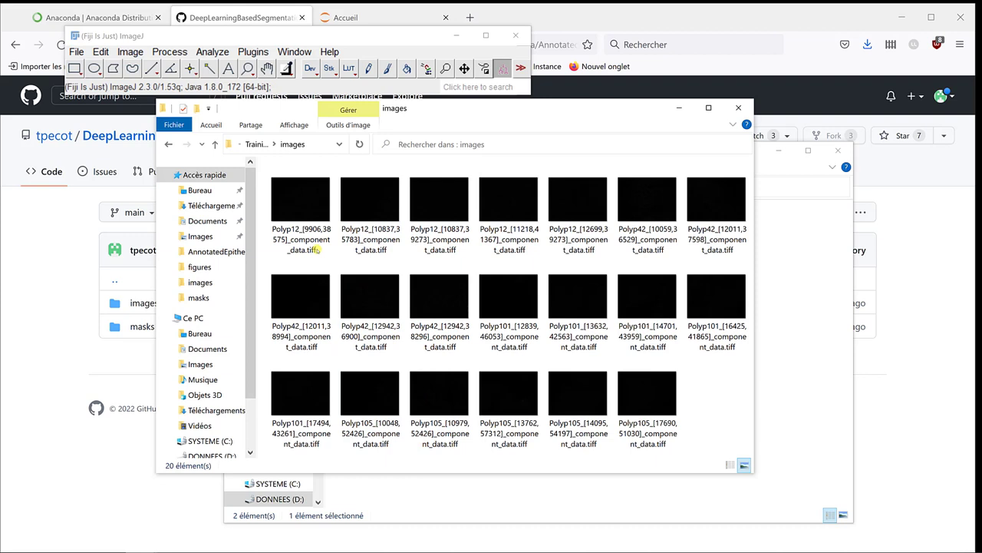
{"action": "left_click", "coordinate": [304, 213]}
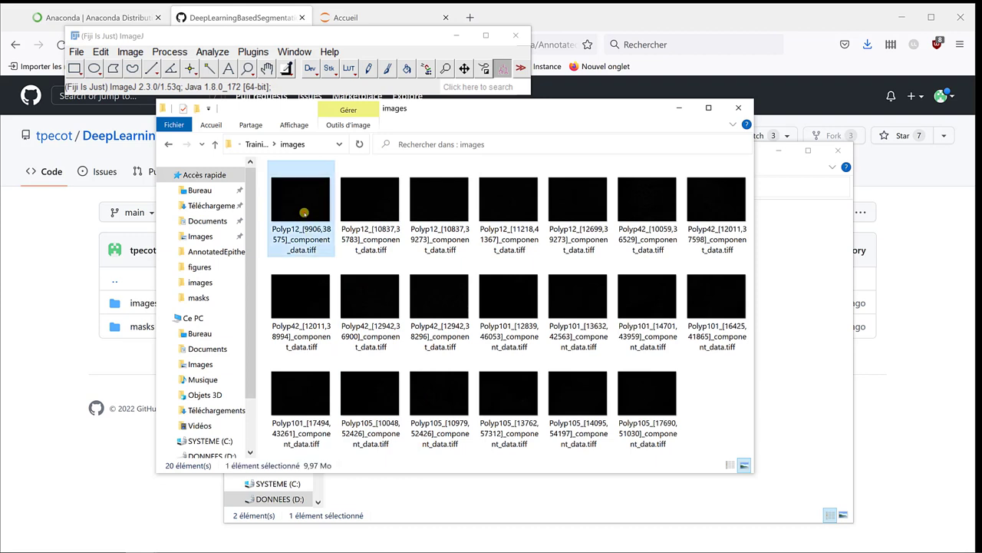
{"action": "left_click", "coordinate": [640, 211], "text": "ctrl"}
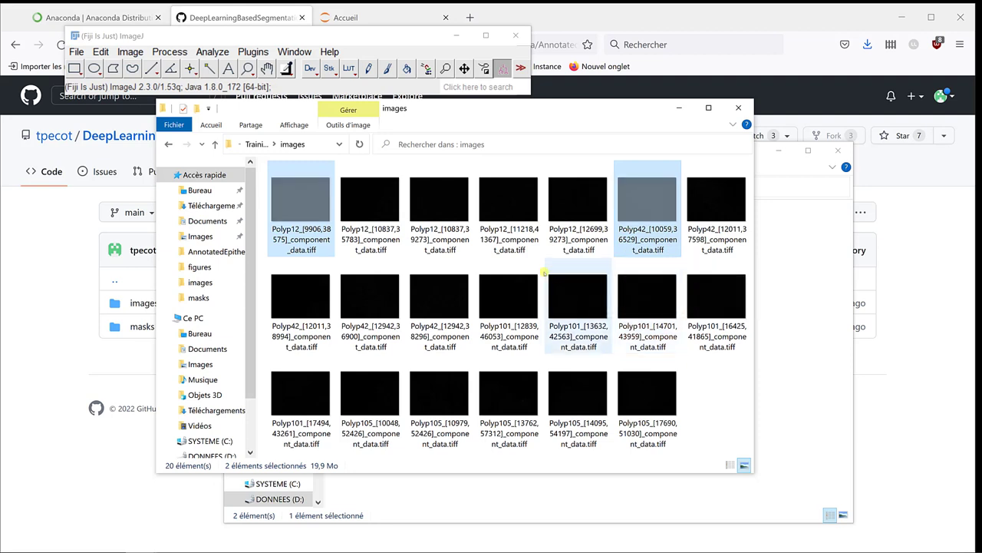
Paste the two Polyp images into Validation's empty big_images folder
{"action": "left_click", "coordinate": [257, 144]}
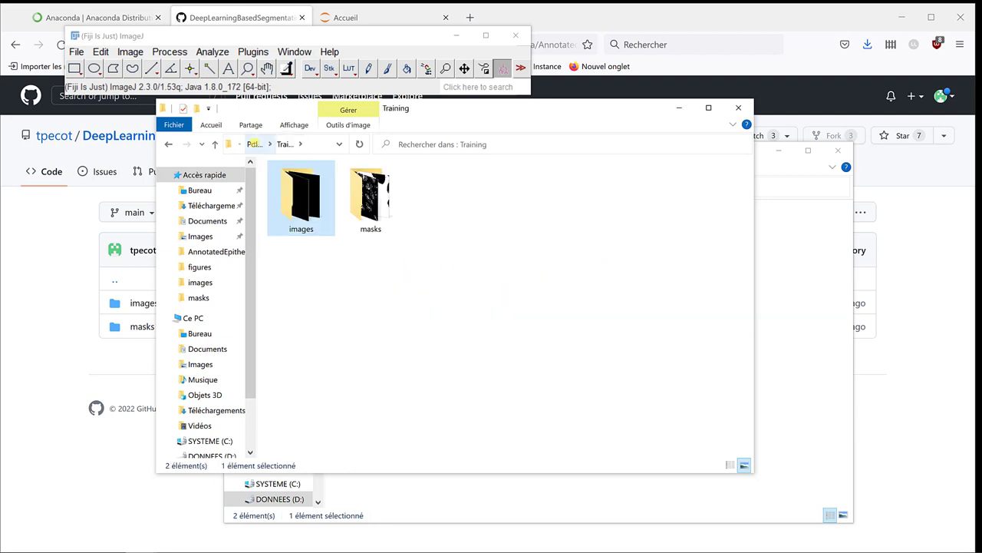
{"action": "left_click", "coordinate": [254, 144]}
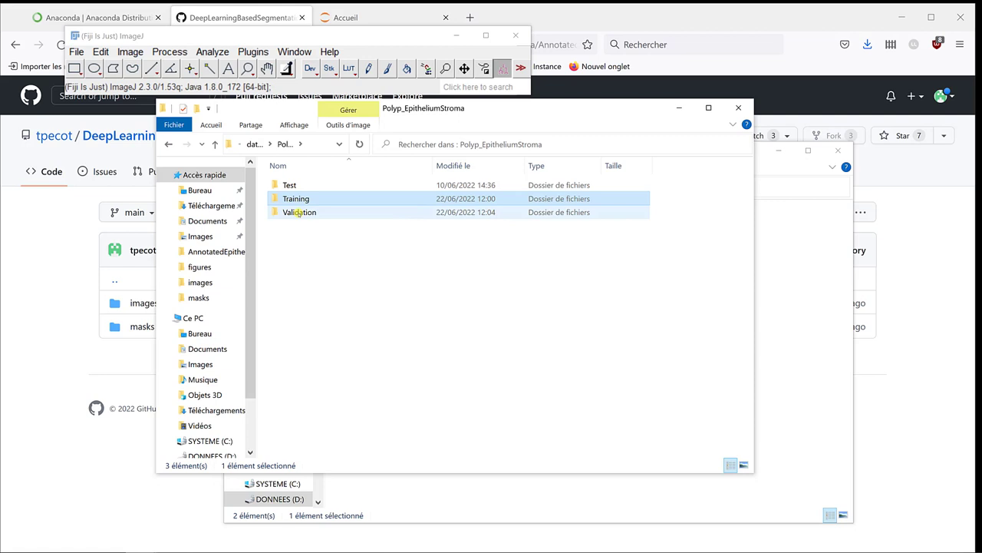
{"action": "double_click", "coordinate": [298, 213]}
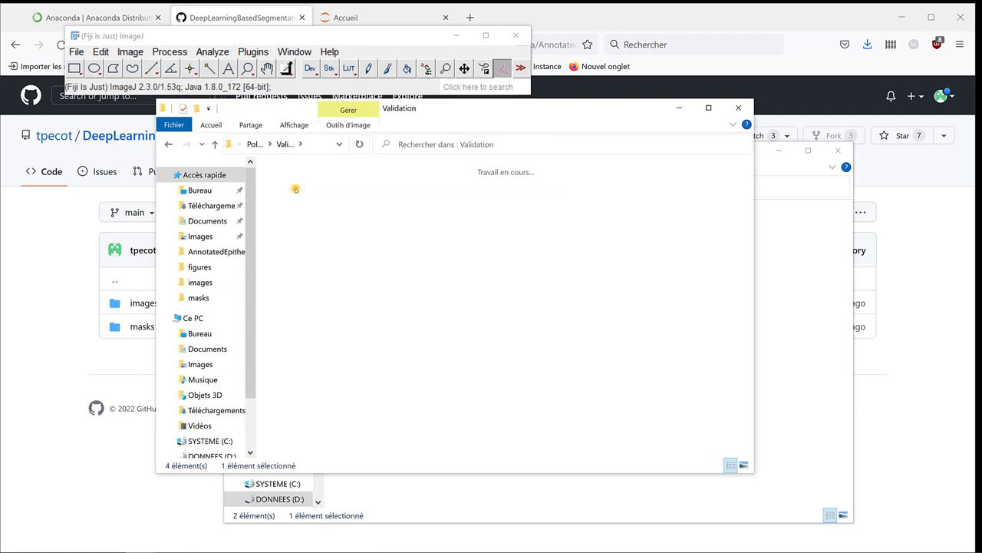
{"action": "double_click", "coordinate": [295, 189]}
{"action": "key", "text": "ctrl+v"}
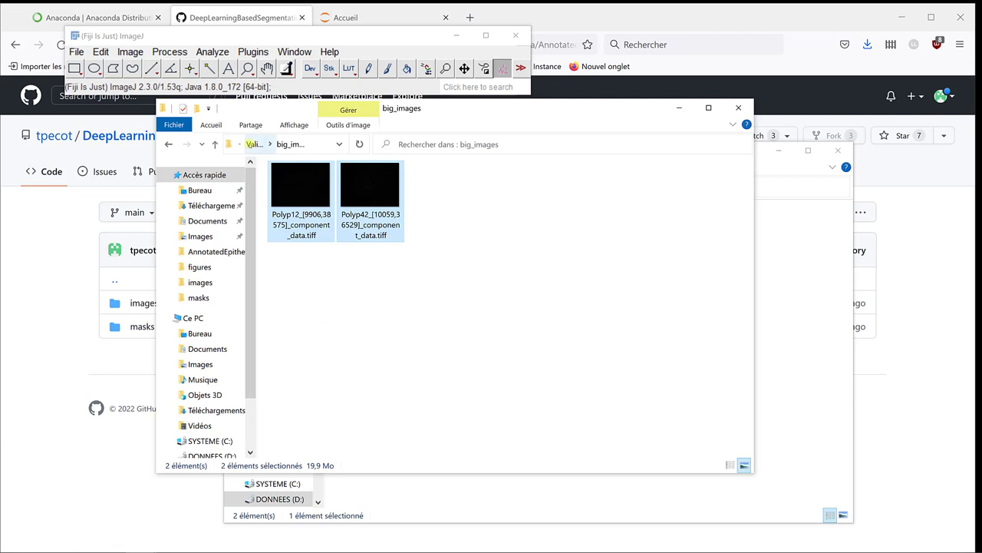
Look into Validation's masks folder, then browse back to the Training folder
{"action": "left_click", "coordinate": [253, 145]}
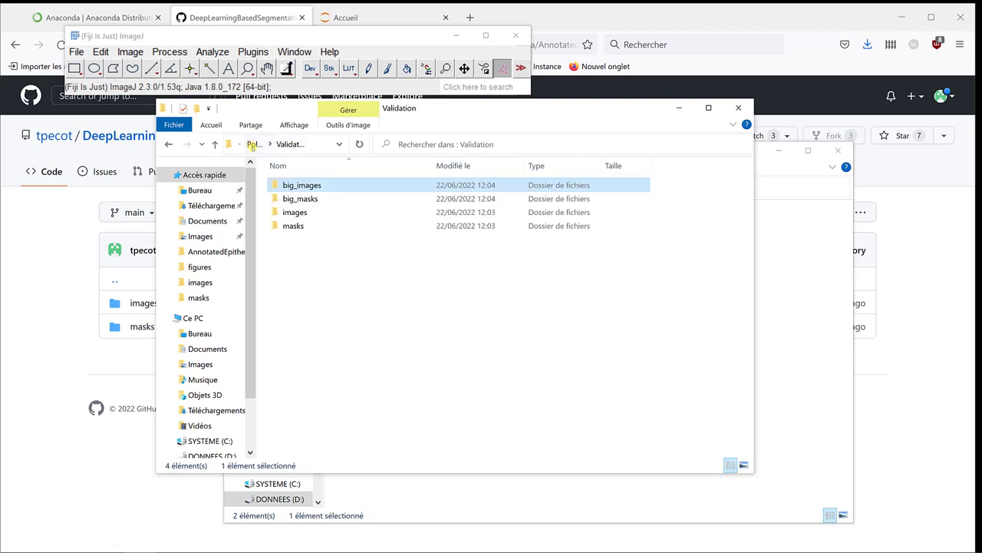
{"action": "double_click", "coordinate": [289, 224]}
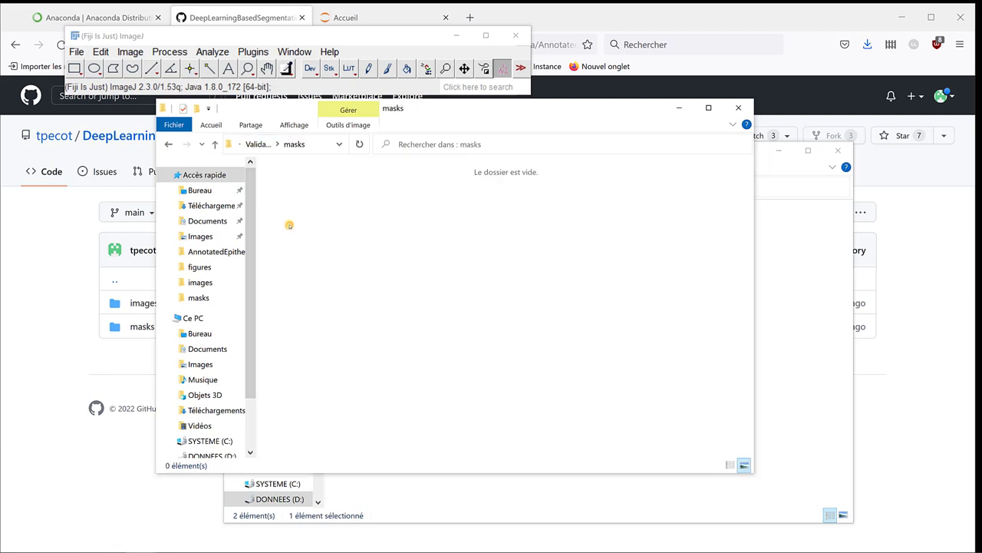
{"action": "left_click", "coordinate": [258, 144]}
{"action": "left_click", "coordinate": [256, 144]}
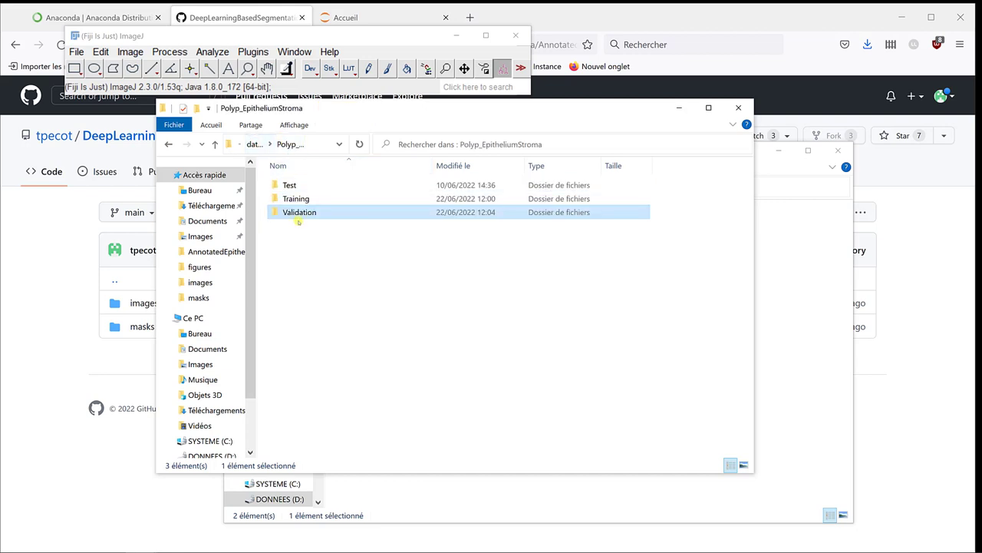
{"action": "double_click", "coordinate": [289, 197]}
Copy the Polyp12 and Polyp42 masks from the Training masks folder
{"action": "double_click", "coordinate": [346, 205]}
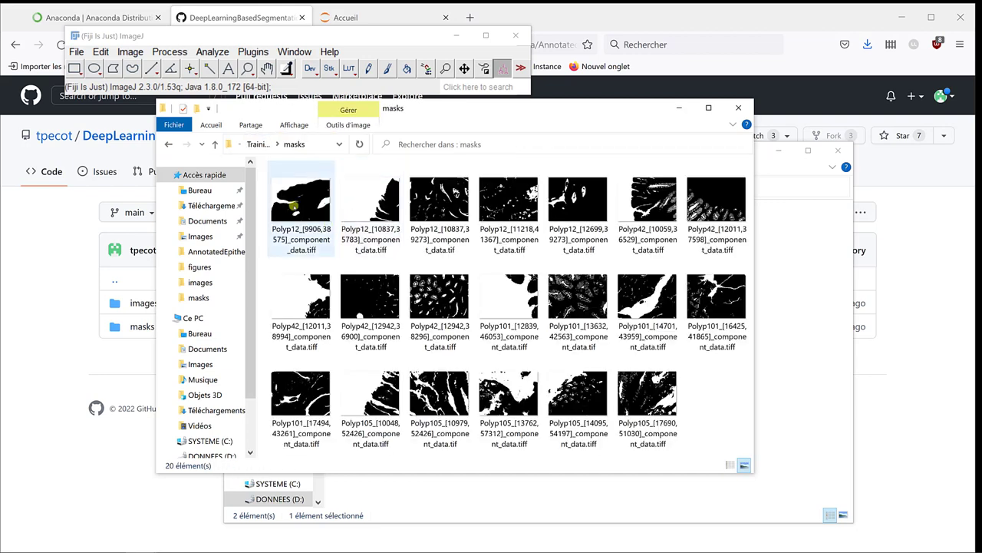
{"action": "left_click", "coordinate": [294, 204]}
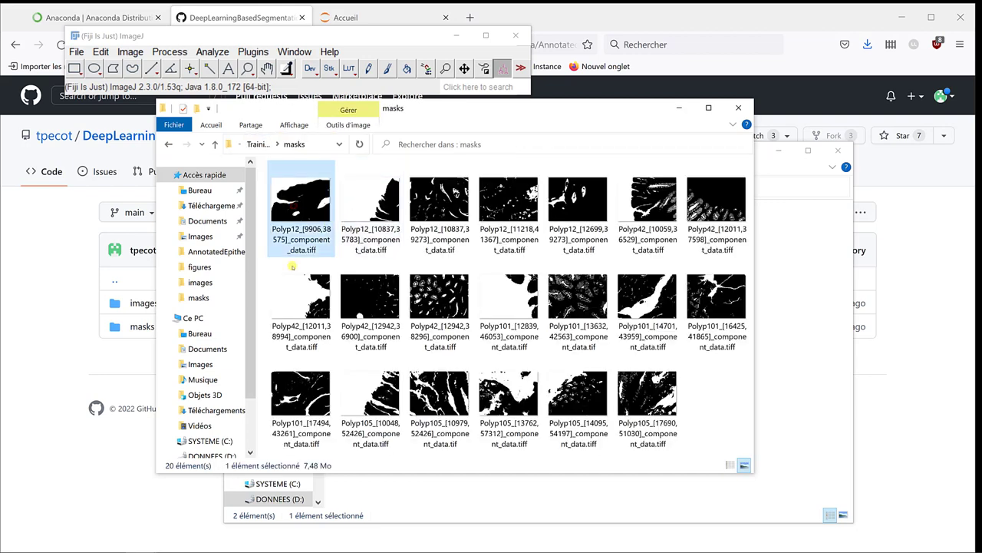
{"action": "left_click", "coordinate": [633, 201], "text": "ctrl"}
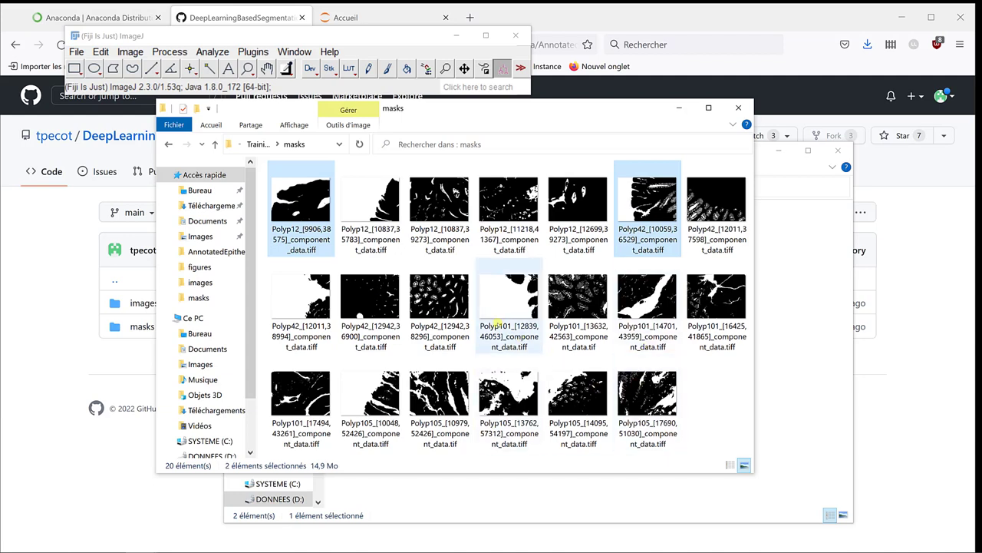
{"action": "right_click", "coordinate": [285, 199]}
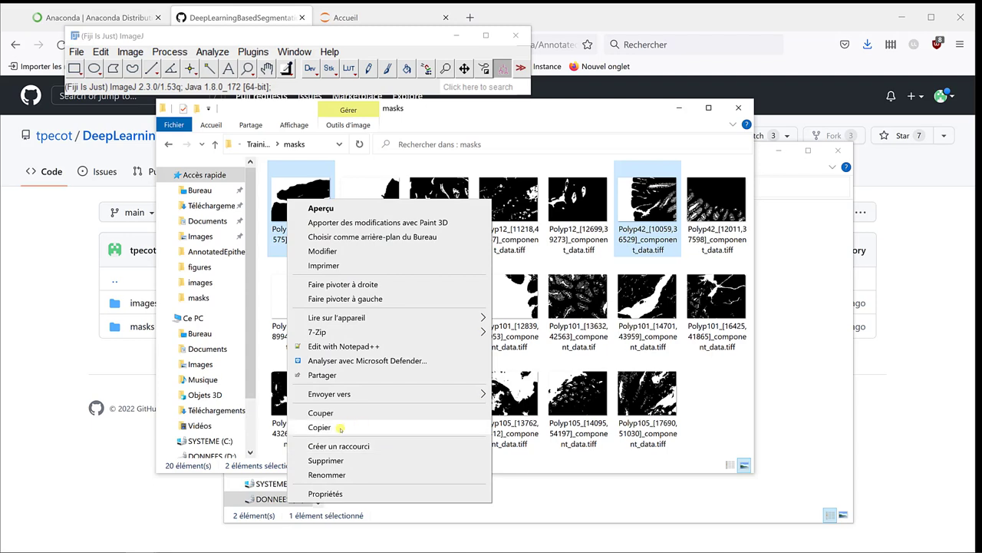
{"action": "left_click", "coordinate": [340, 428]}
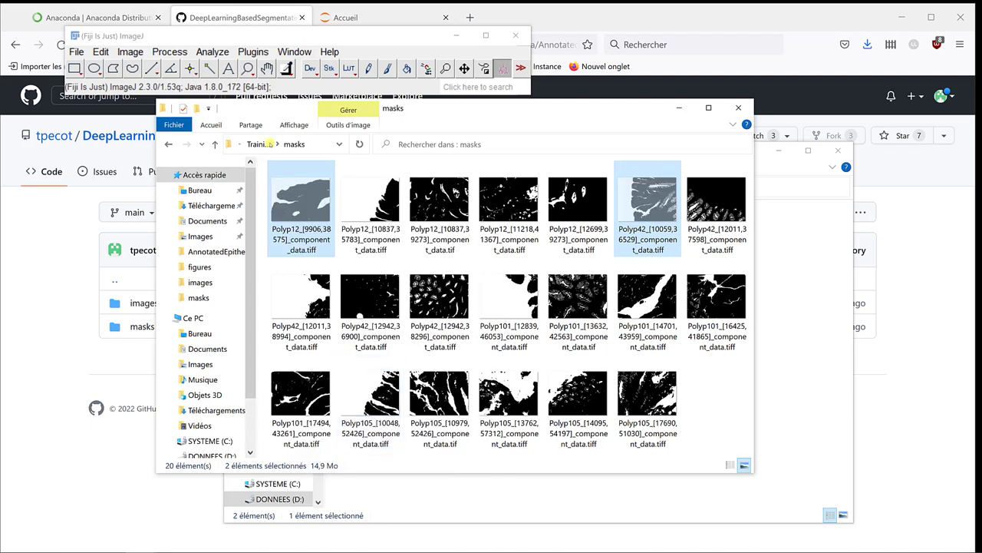
Paste the two masks into Validation's empty big_masks folder
{"action": "left_click", "coordinate": [265, 144]}
{"action": "left_click", "coordinate": [259, 145]}
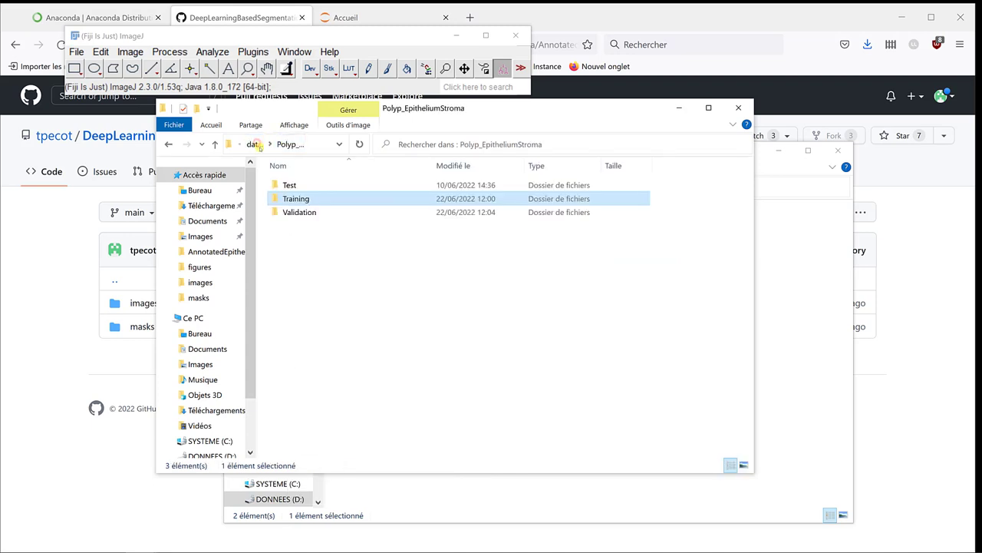
{"action": "double_click", "coordinate": [295, 212]}
{"action": "left_click", "coordinate": [300, 200]}
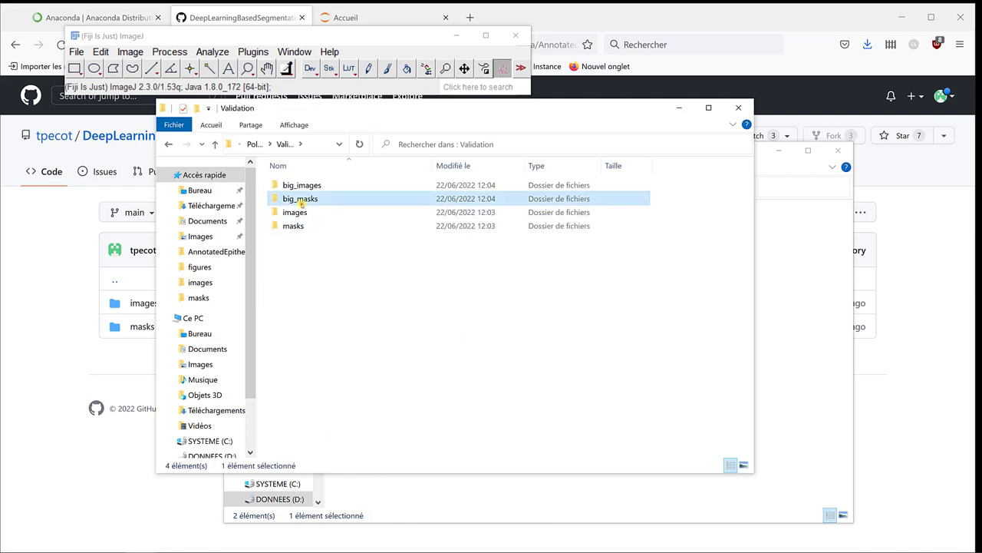
{"action": "double_click", "coordinate": [301, 201]}
{"action": "key", "text": "ctrl+v"}
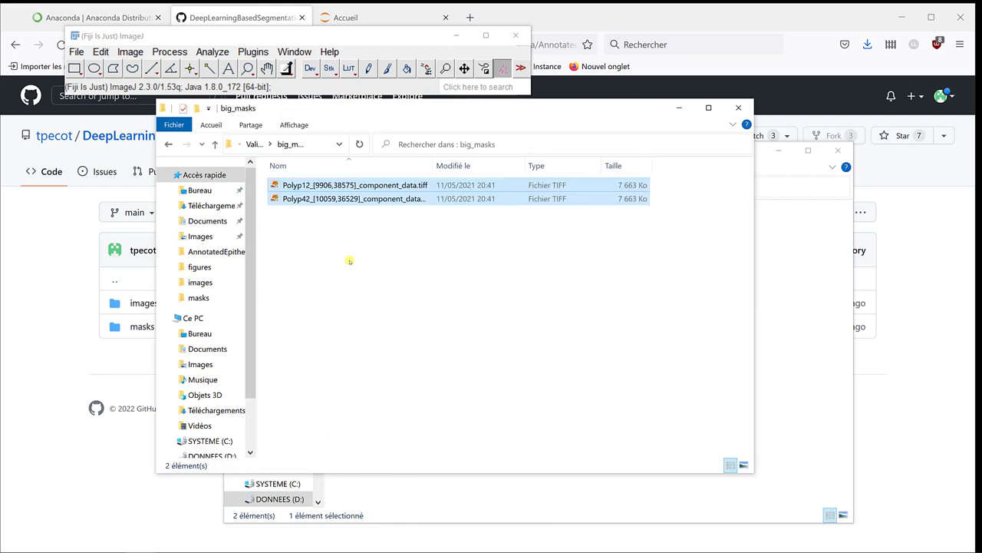
Clear the selection and browse back up to the datasets folder
{"action": "left_click", "coordinate": [347, 282]}
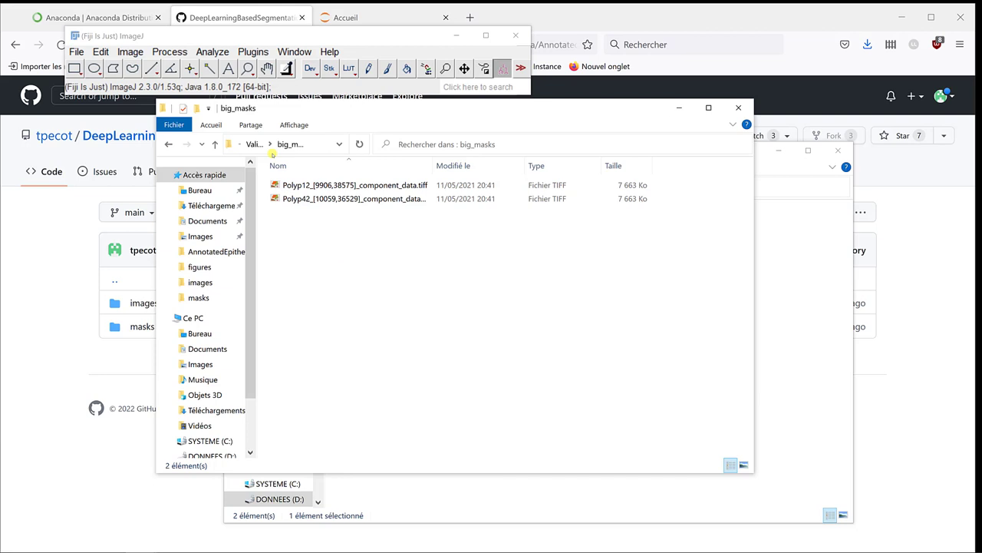
{"action": "left_click", "coordinate": [254, 144]}
{"action": "left_click", "coordinate": [254, 144]}
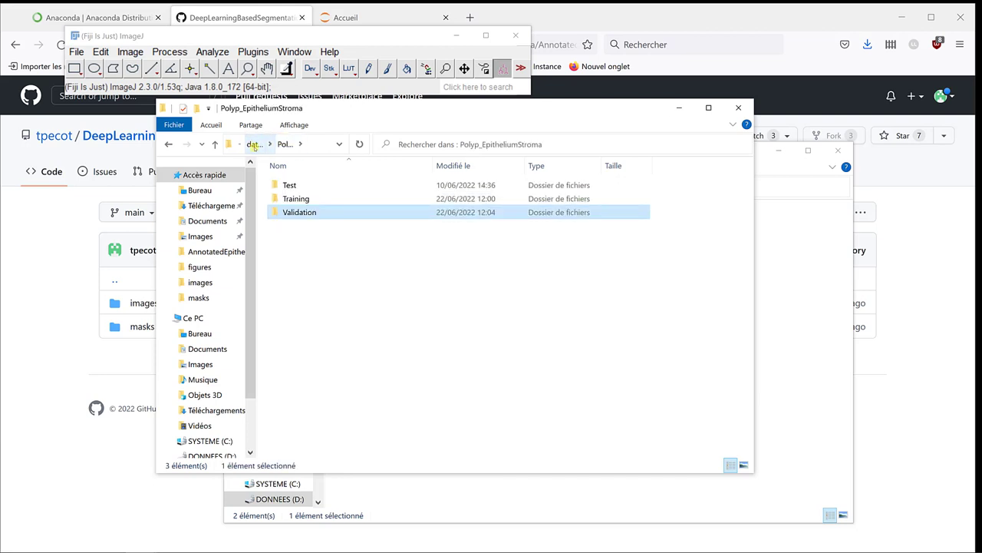
{"action": "left_click", "coordinate": [254, 143]}
Load DivideImagesIntoSubImages.ijm from the UNet folder into Fiji's script editor
{"action": "left_click", "coordinate": [254, 144]}
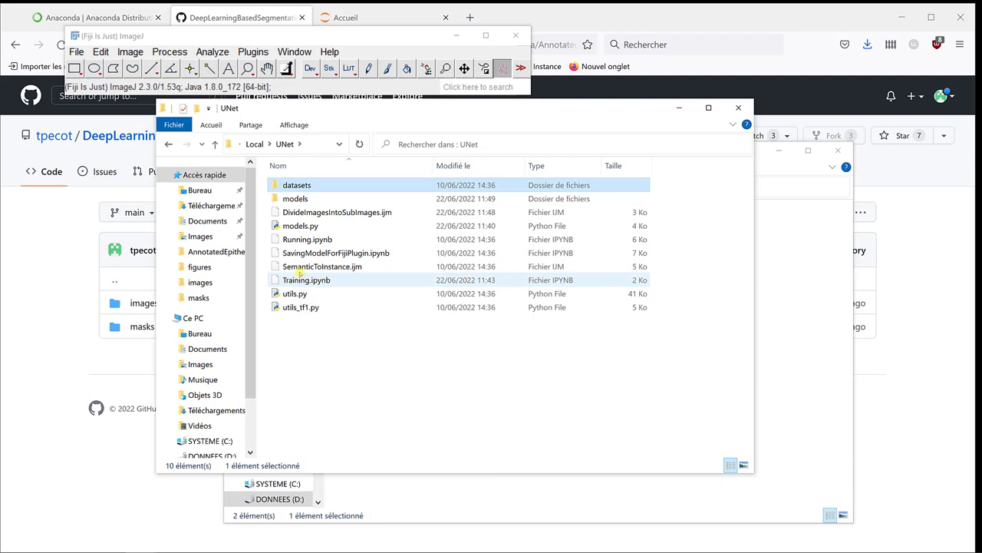
{"action": "left_click_drag", "start_coordinate": [316, 212], "coordinate": [275, 68]}
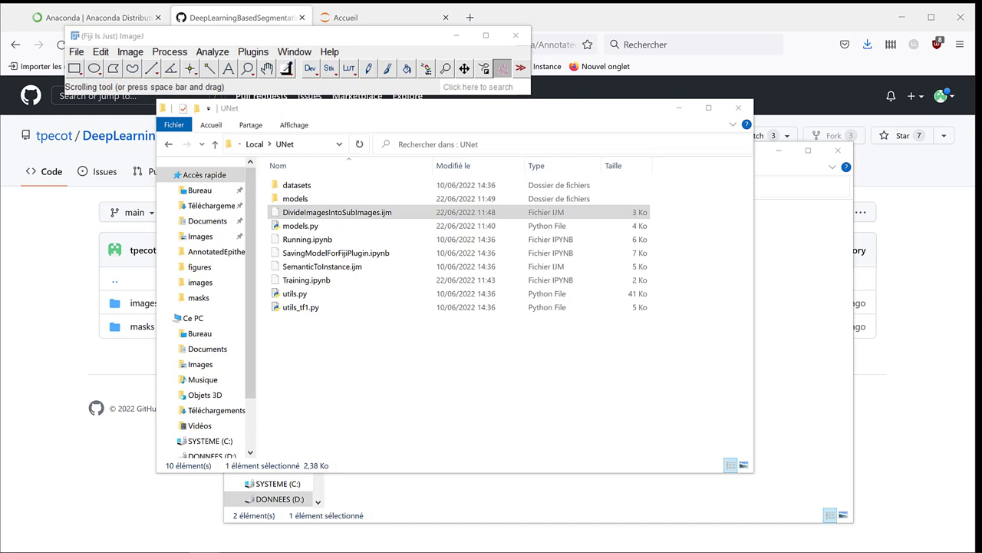
{"action": "left_click_drag", "start_coordinate": [975, 100], "coordinate": [747, 52]}
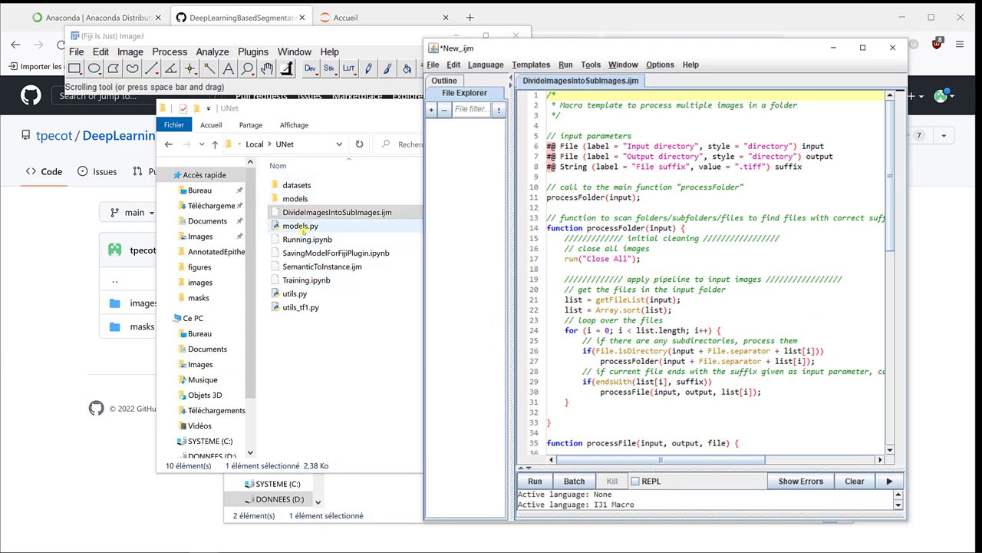
Browse Explorer back to datasets\Polyp_EpitheliumStroma\Validation
{"action": "double_click", "coordinate": [295, 185]}
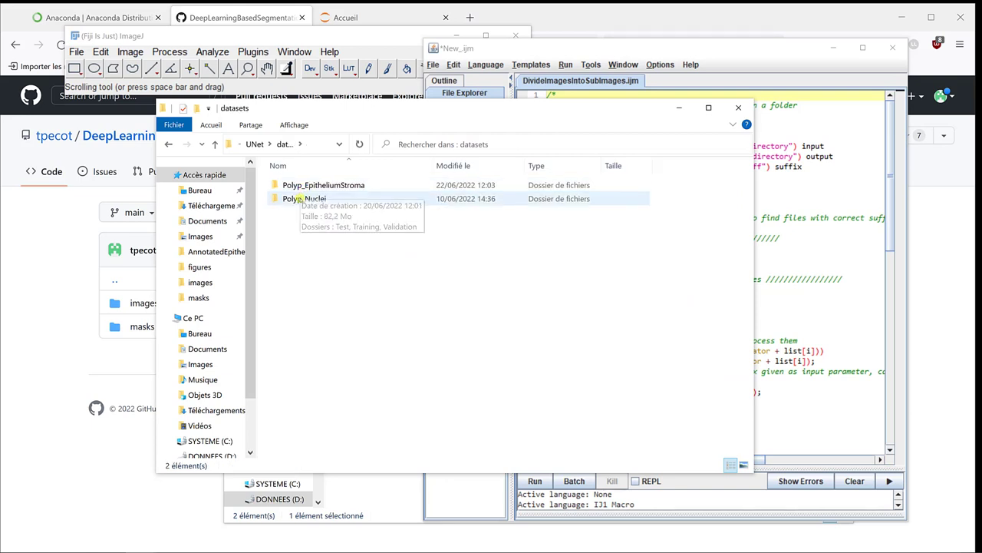
{"action": "double_click", "coordinate": [303, 185]}
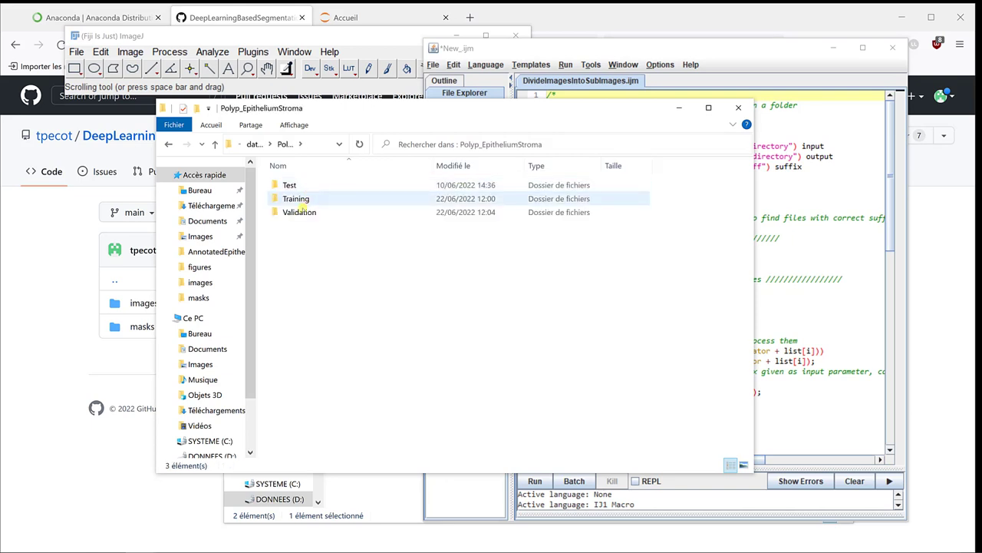
{"action": "double_click", "coordinate": [295, 212]}
{"action": "left_click", "coordinate": [298, 192]}
Open the Polyp12 big image in Fiji, move it aside, and bring up Windows Calculator
{"action": "double_click", "coordinate": [299, 192]}
{"action": "left_click_drag", "start_coordinate": [299, 205], "coordinate": [164, 83]}
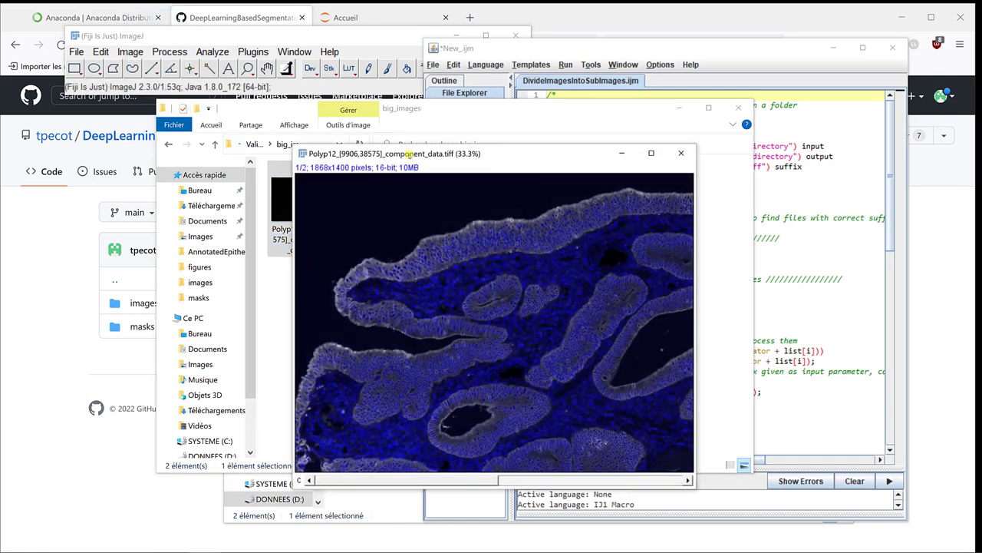
{"action": "left_click_drag", "start_coordinate": [409, 156], "coordinate": [202, 147]}
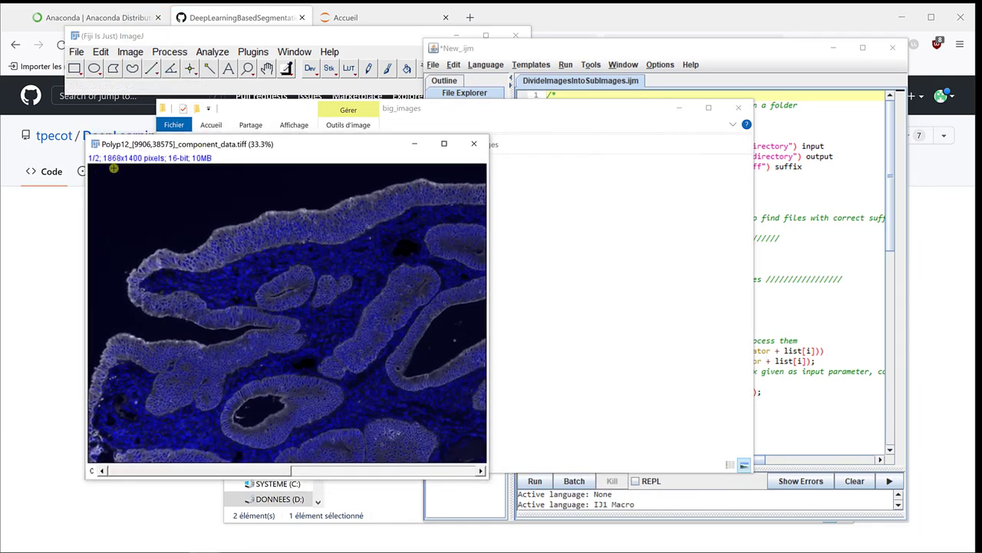
{"action": "mouse_move", "coordinate": [146, 549]}
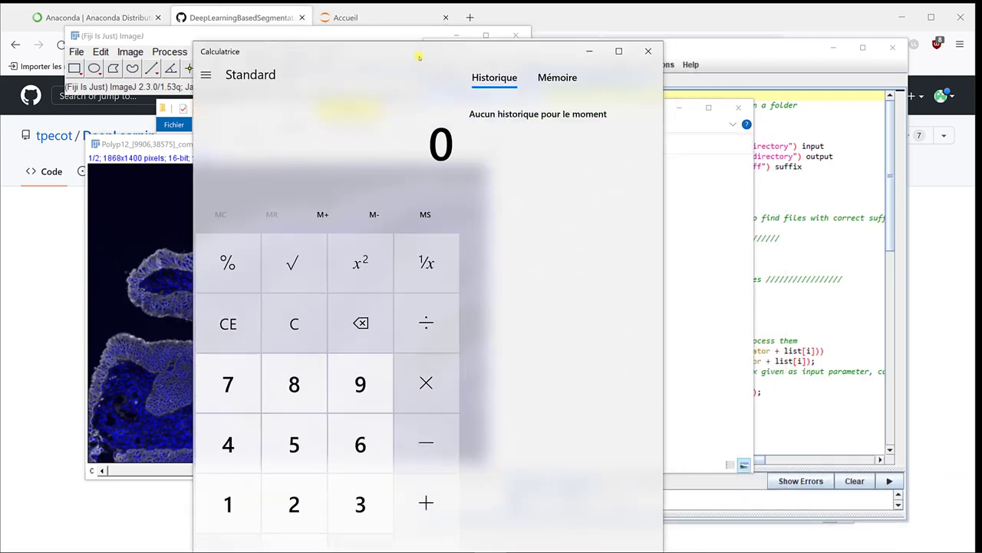
Compute 1868/512 = 3,6484375 and 1400/512 = 2,734375, then close the calculator
{"action": "left_click_drag", "start_coordinate": [421, 50], "coordinate": [487, 204]}
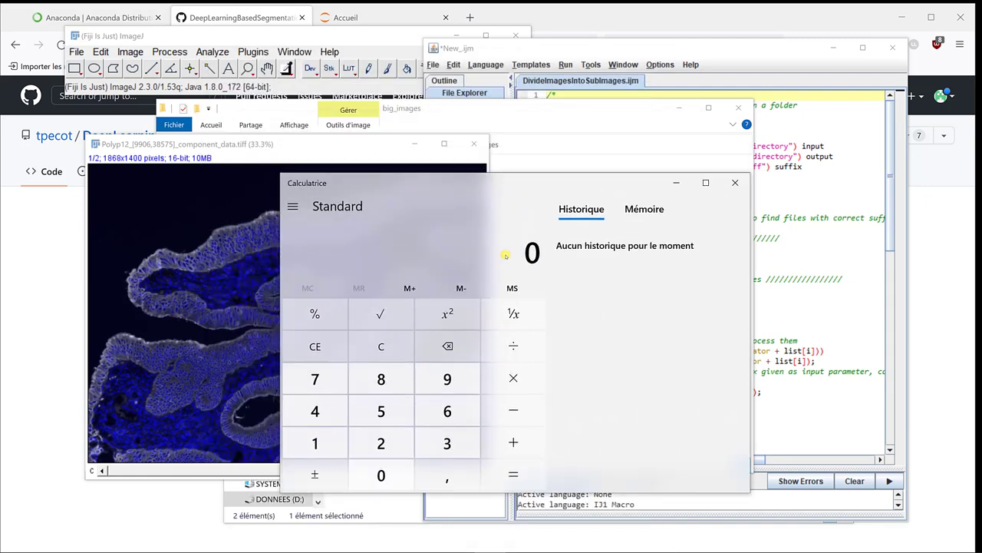
{"action": "type", "text": "1868/"}
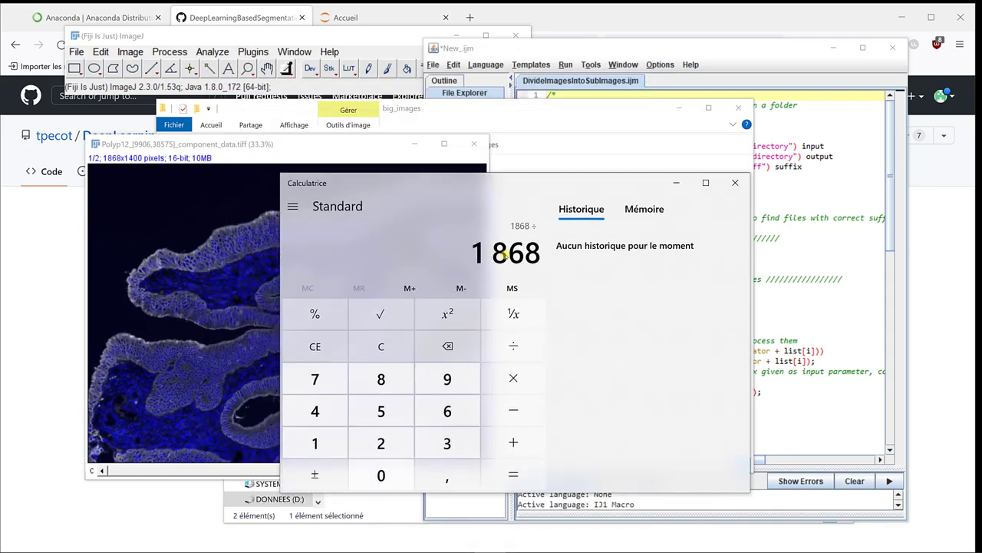
{"action": "type", "text": "512"}
{"action": "key", "text": "Return"}
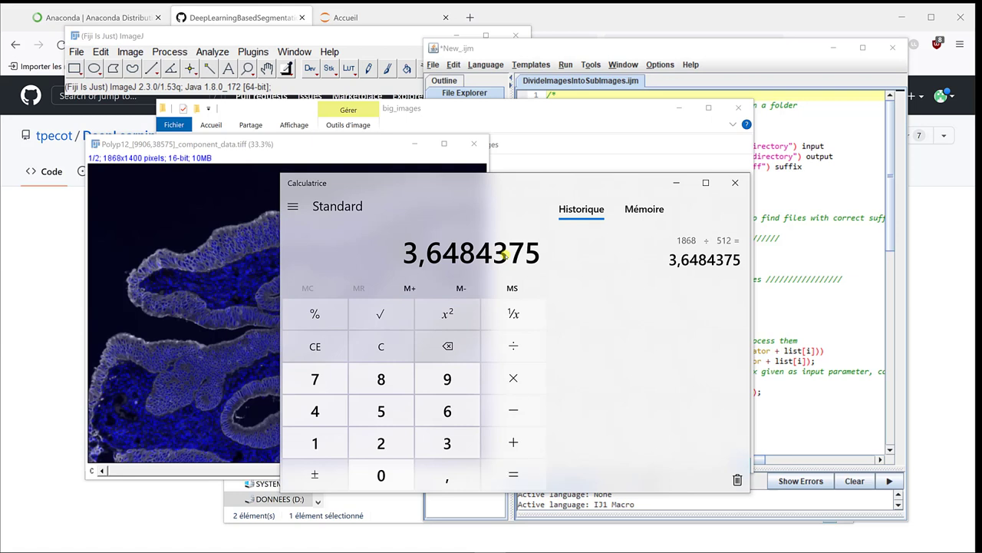
{"action": "type", "text": "1"}
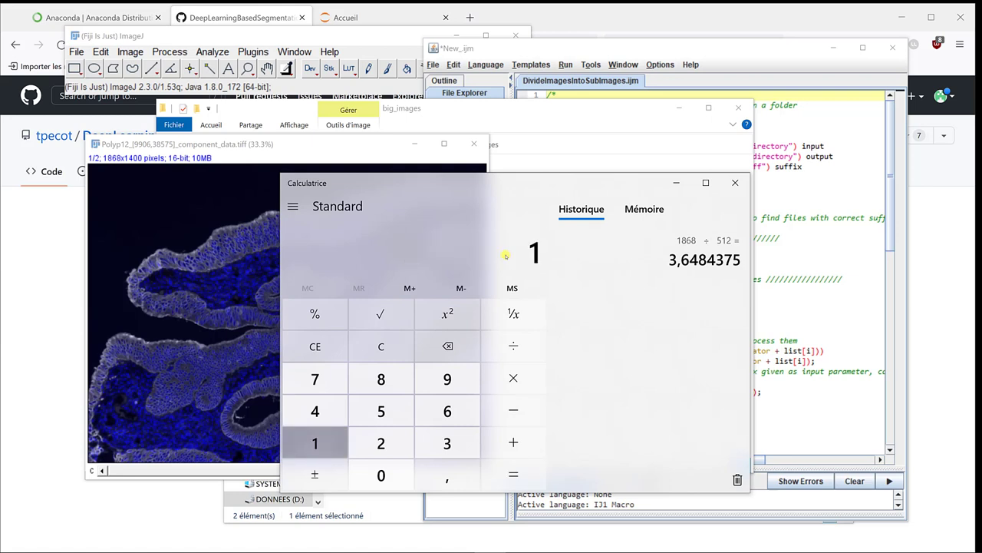
{"action": "type", "text": "400/512"}
{"action": "key", "text": "Return"}
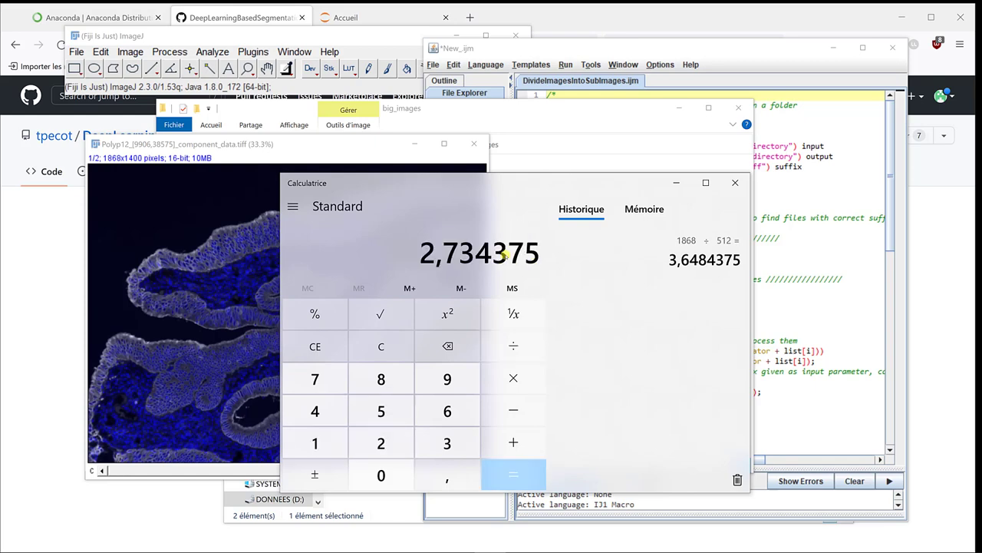
{"action": "left_click", "coordinate": [735, 182]}
Change the macro's width_divide value from 2 to 3, leaving height_divide at 2
{"action": "left_click", "coordinate": [602, 47]}
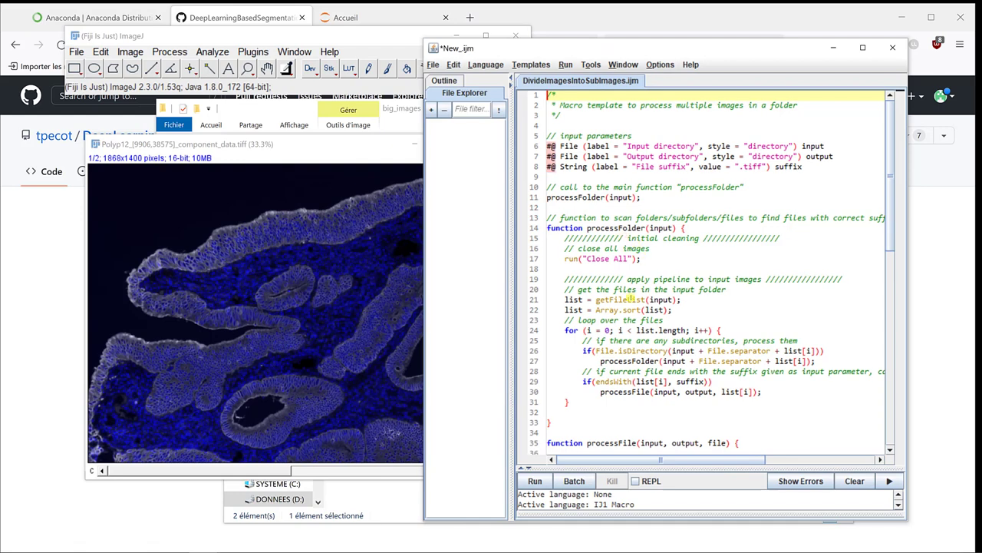
{"action": "scroll", "coordinate": [656, 339], "scroll_direction": "down", "scroll_amount": 2}
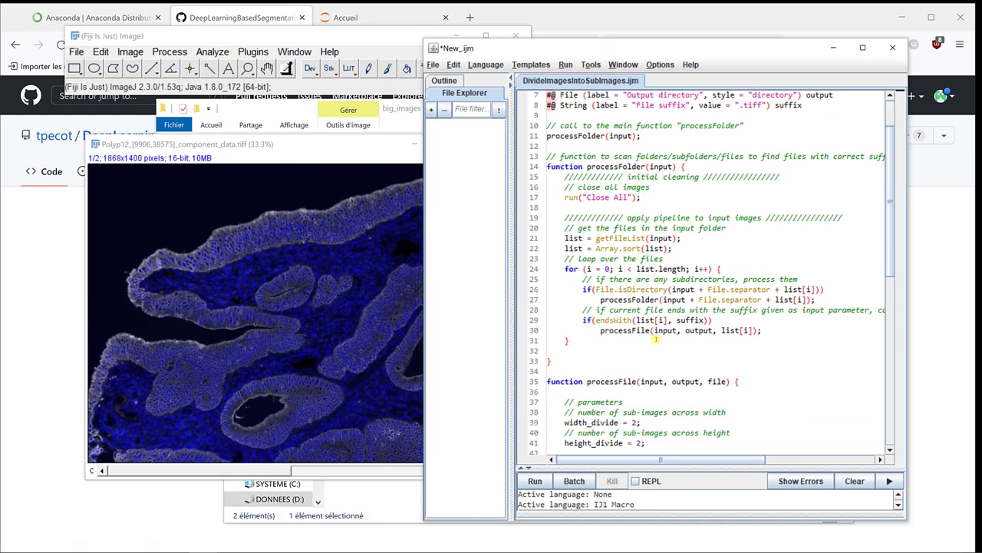
{"action": "scroll", "coordinate": [639, 218], "scroll_direction": "up", "scroll_amount": 2}
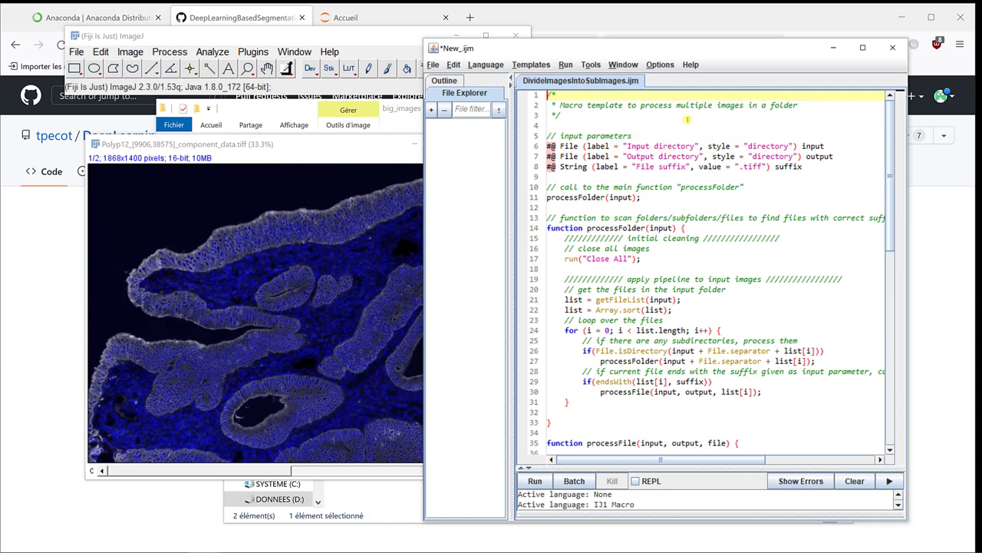
{"action": "scroll", "coordinate": [658, 247], "scroll_direction": "down", "scroll_amount": 4}
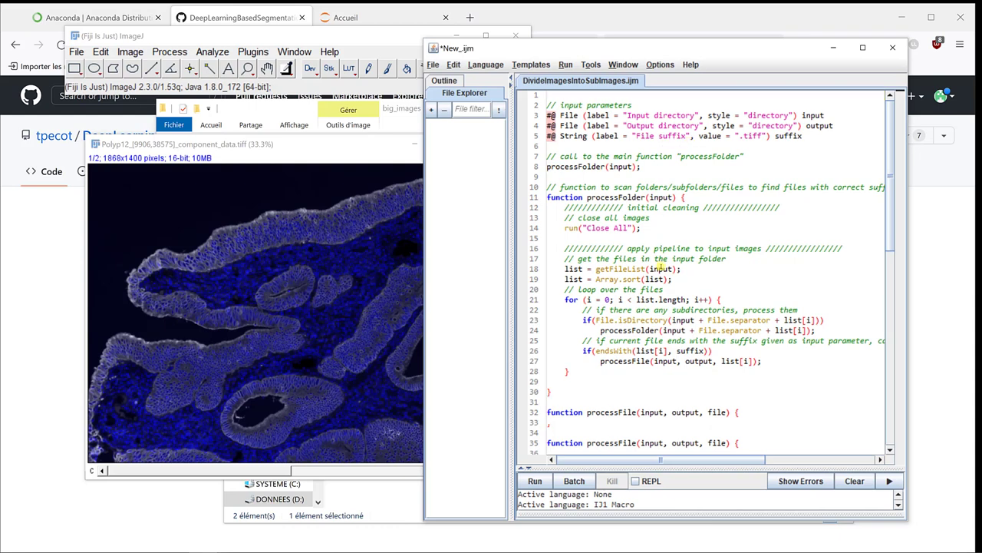
{"action": "scroll", "coordinate": [657, 268], "scroll_direction": "down", "scroll_amount": 3}
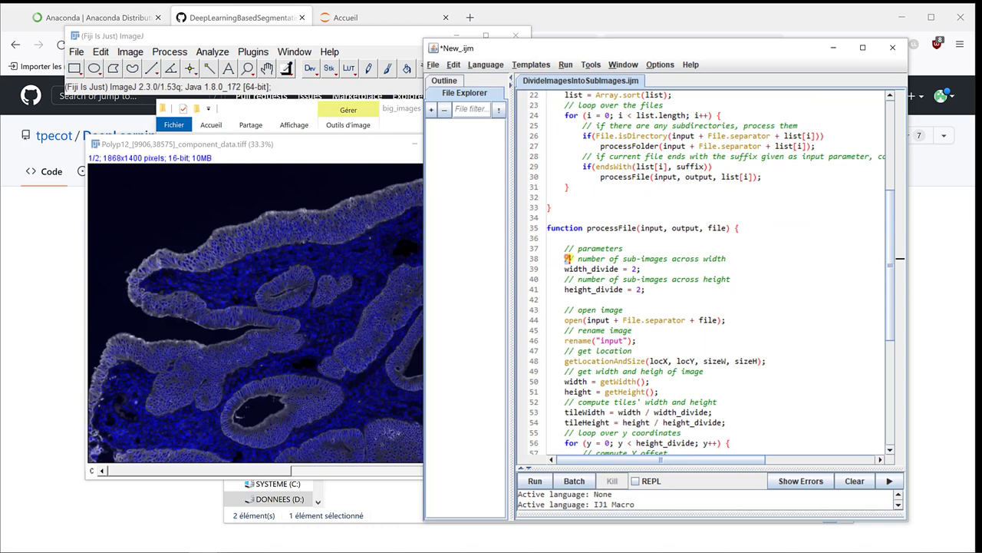
{"action": "left_click_drag", "start_coordinate": [565, 259], "coordinate": [668, 290]}
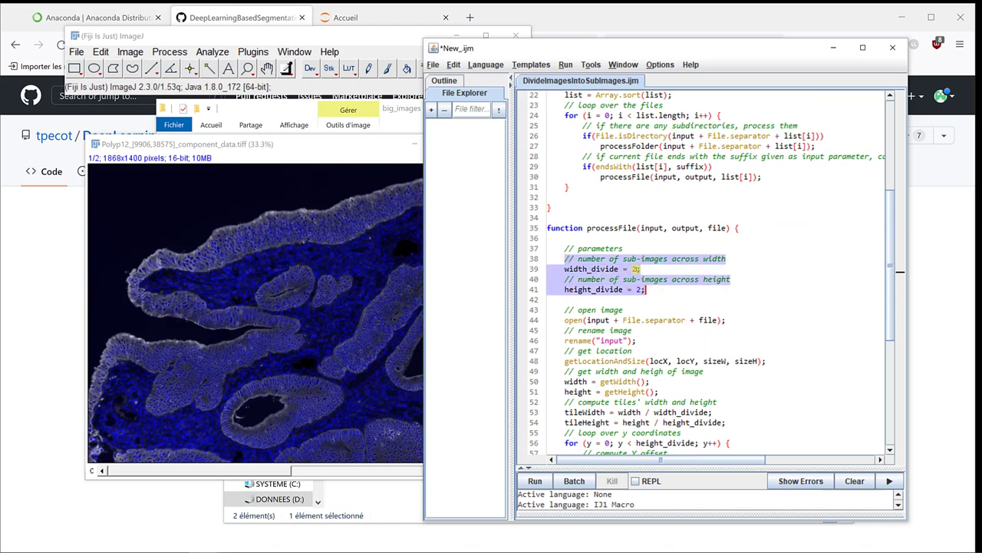
{"action": "left_click", "coordinate": [634, 269]}
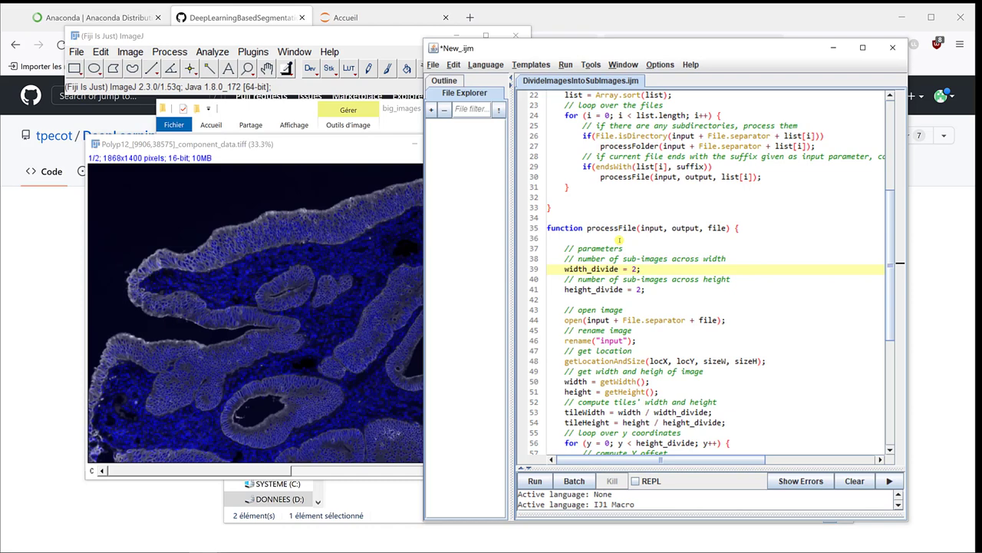
{"action": "key", "text": "Delete"}
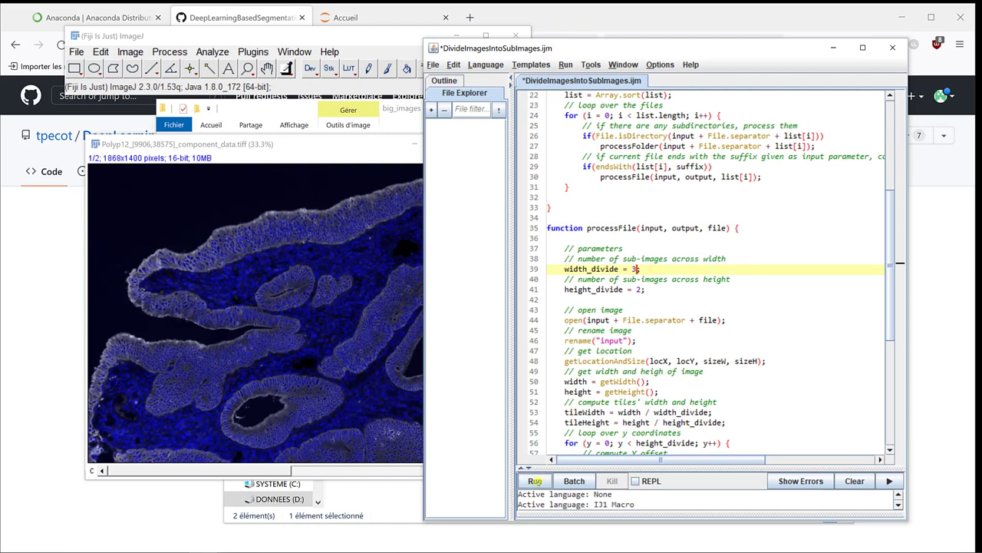
Run the tiling macro and set its input directory to Validation\big_images
{"action": "left_click", "coordinate": [535, 481]}
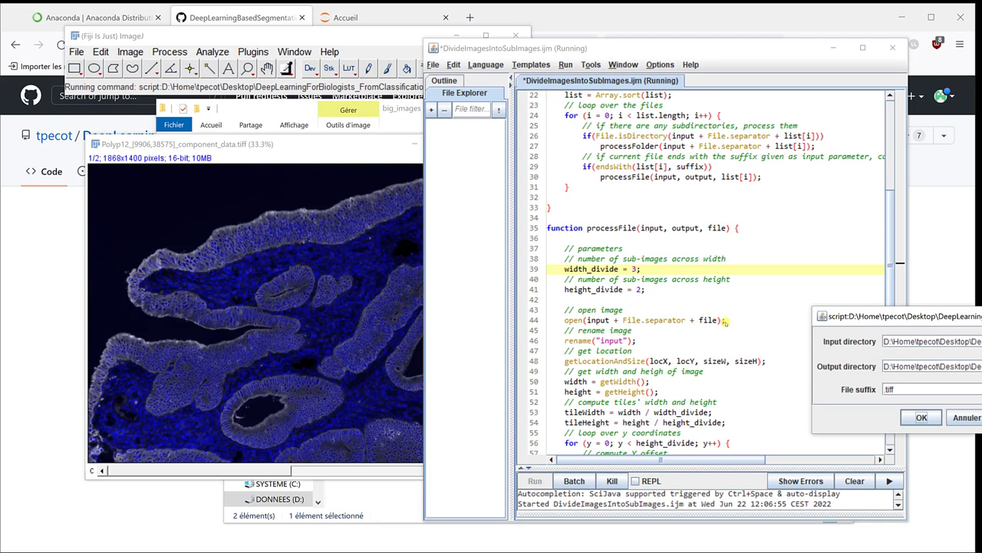
{"action": "left_click_drag", "start_coordinate": [947, 325], "coordinate": [294, 172]}
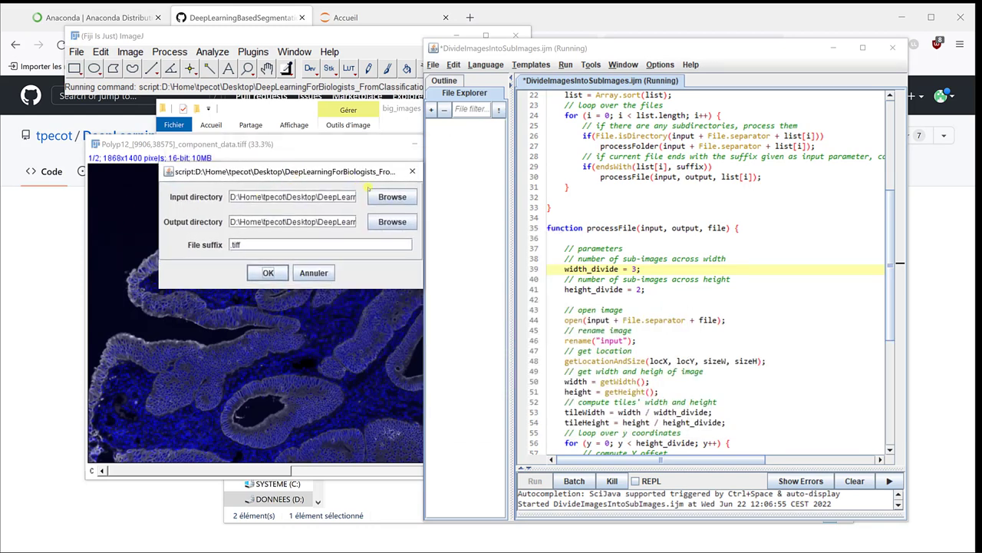
{"action": "left_click", "coordinate": [398, 194]}
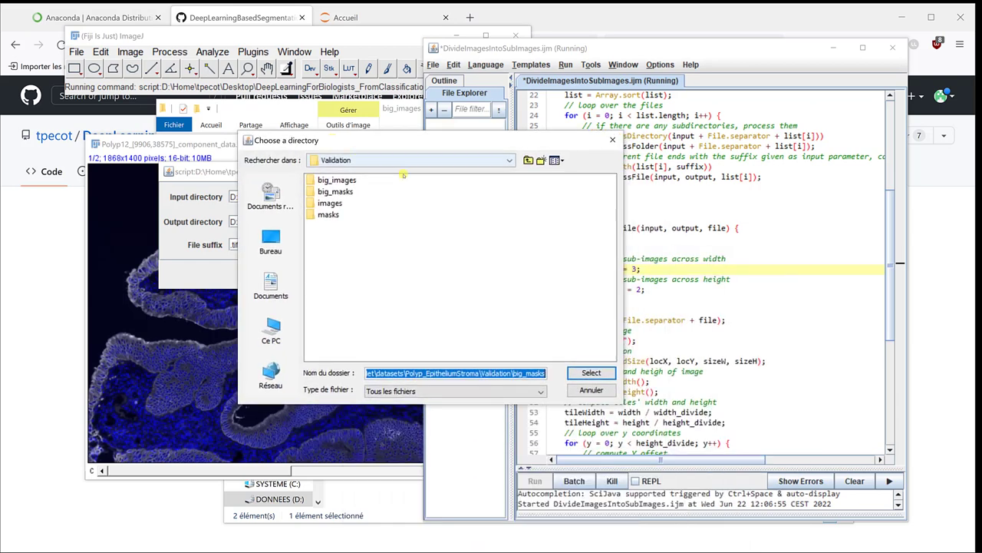
{"action": "left_click", "coordinate": [376, 160]}
{"action": "scroll", "coordinate": [376, 198], "scroll_direction": "up", "scroll_amount": 5}
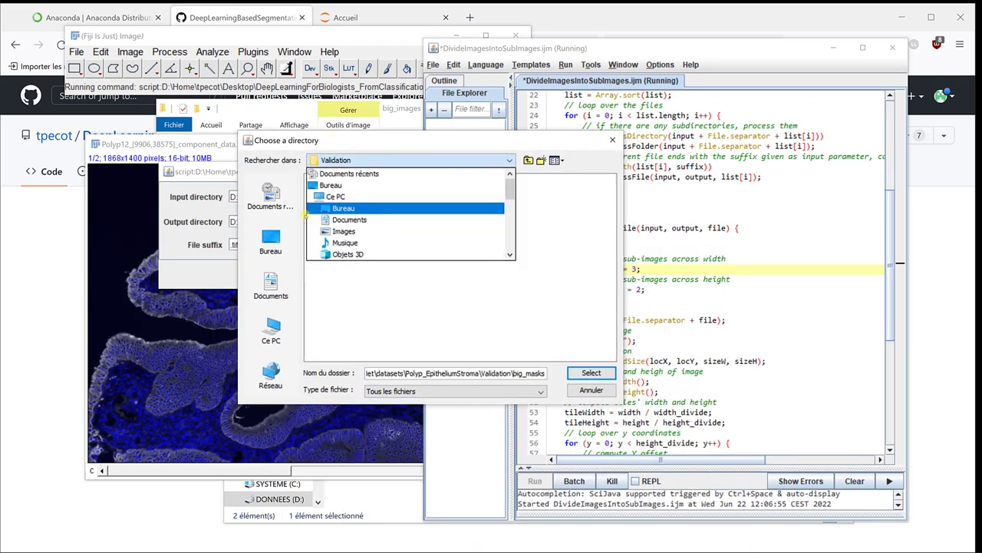
{"action": "left_click", "coordinate": [342, 187]}
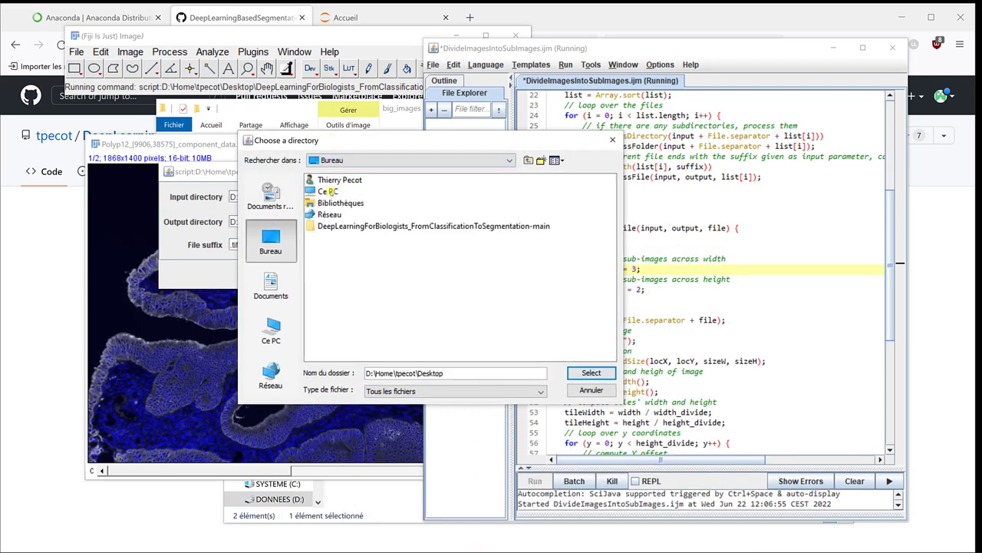
{"action": "double_click", "coordinate": [348, 227]}
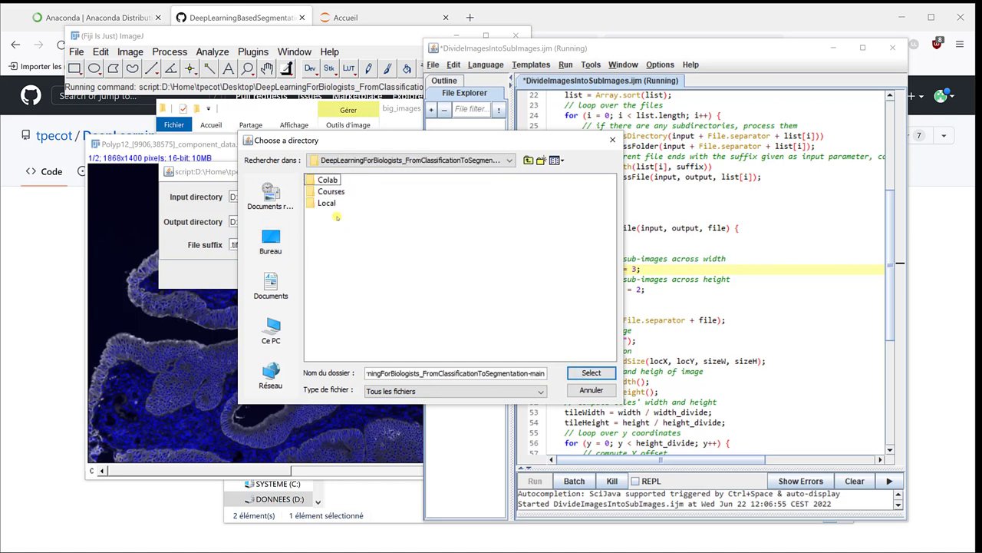
{"action": "double_click", "coordinate": [326, 204]}
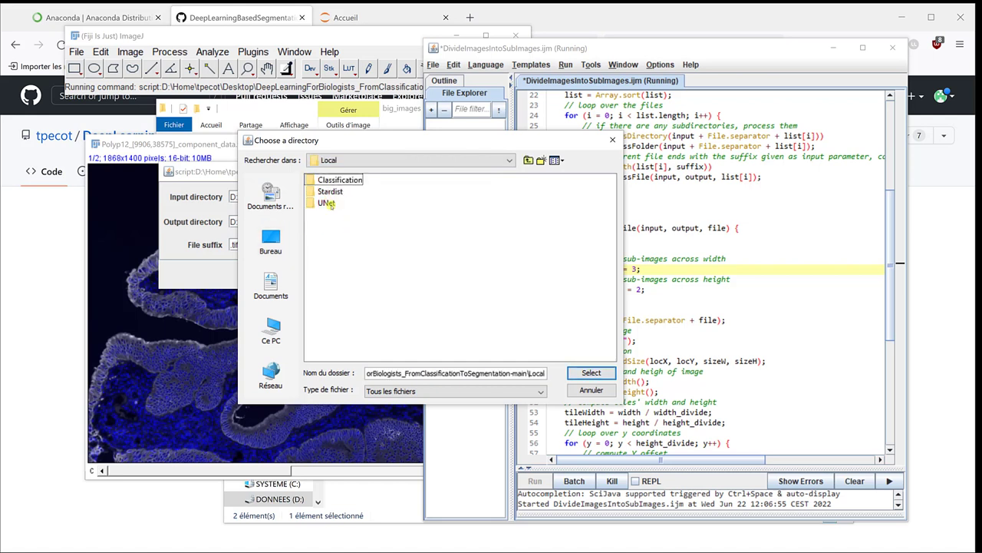
{"action": "double_click", "coordinate": [327, 204]}
{"action": "double_click", "coordinate": [330, 181]}
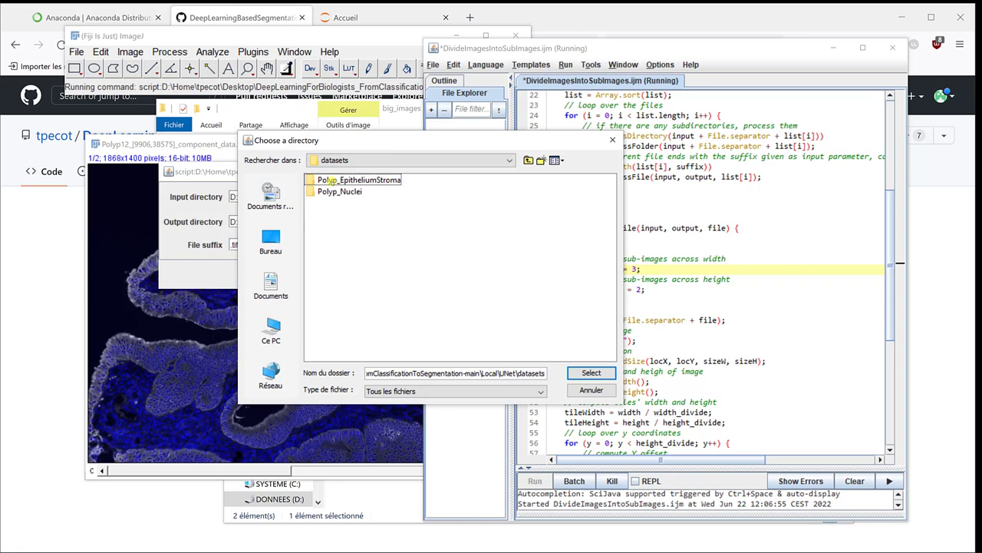
{"action": "double_click", "coordinate": [328, 180]}
{"action": "double_click", "coordinate": [331, 202]}
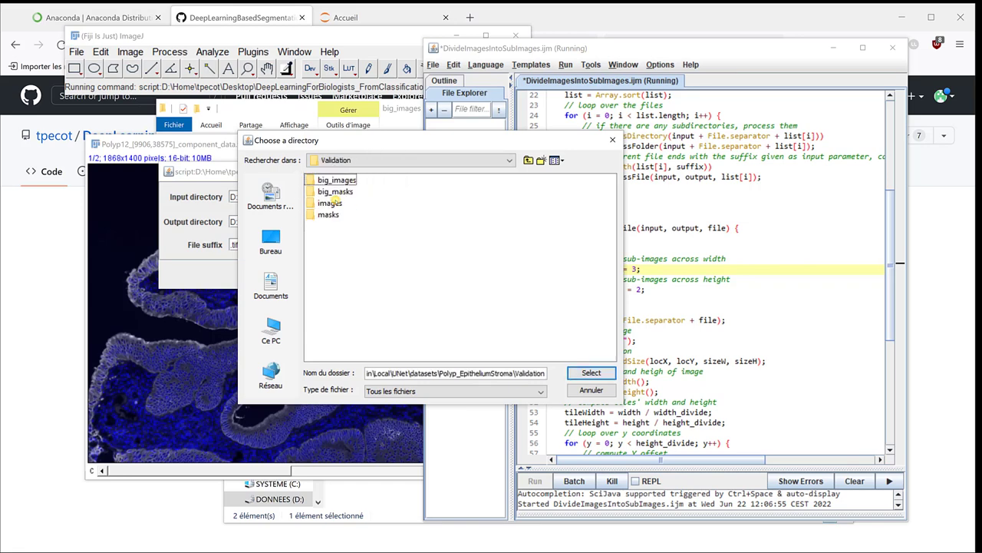
{"action": "double_click", "coordinate": [335, 181]}
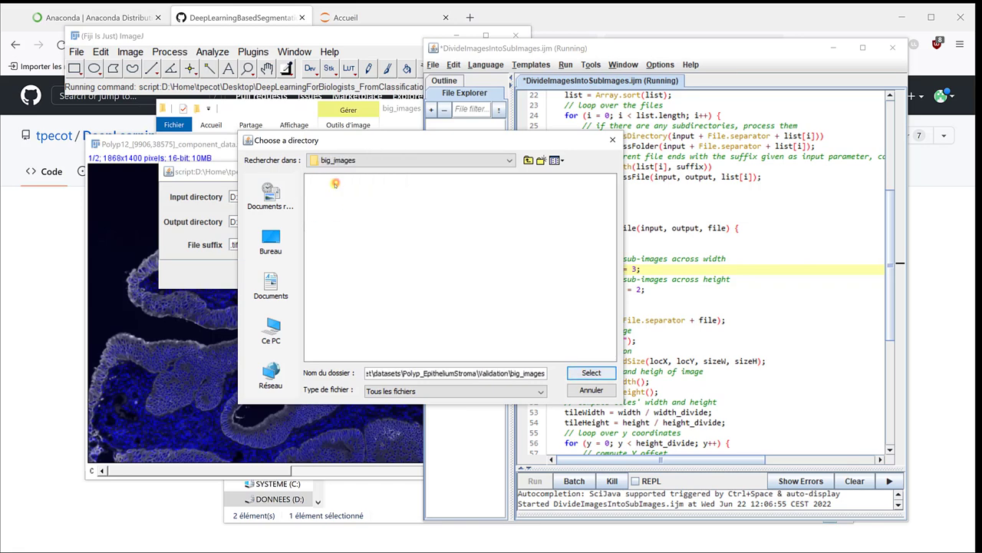
{"action": "left_click", "coordinate": [589, 372]}
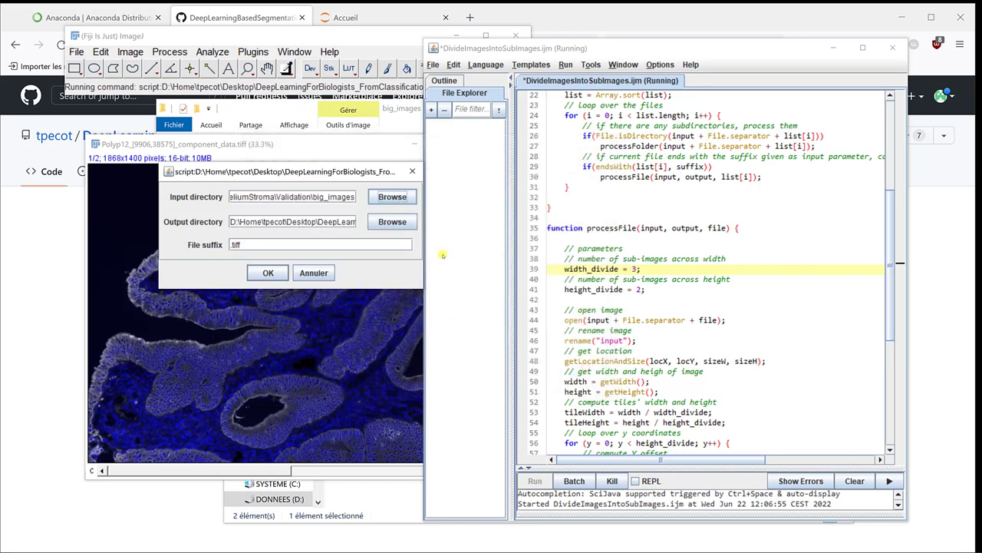
Set the macro's output directory to UNet\datasets\Polyp_EpitheliumStroma\Validation\images
{"action": "left_click", "coordinate": [392, 221]}
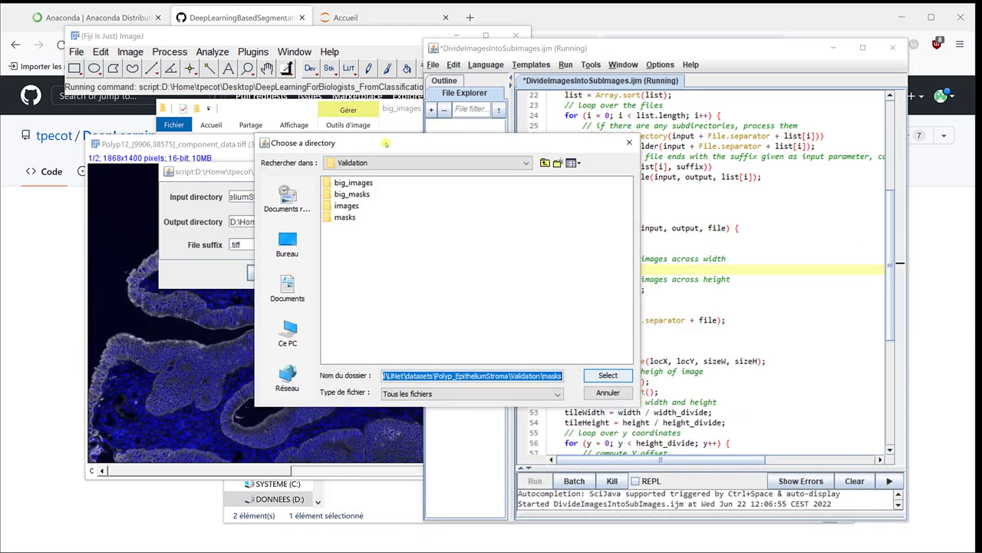
{"action": "left_click", "coordinate": [368, 158]}
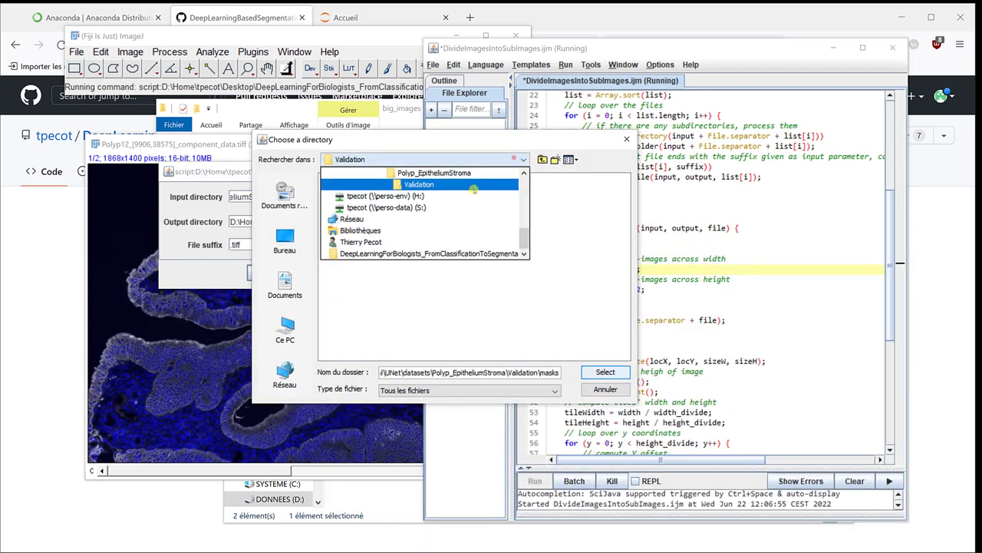
{"action": "left_click", "coordinate": [361, 175]}
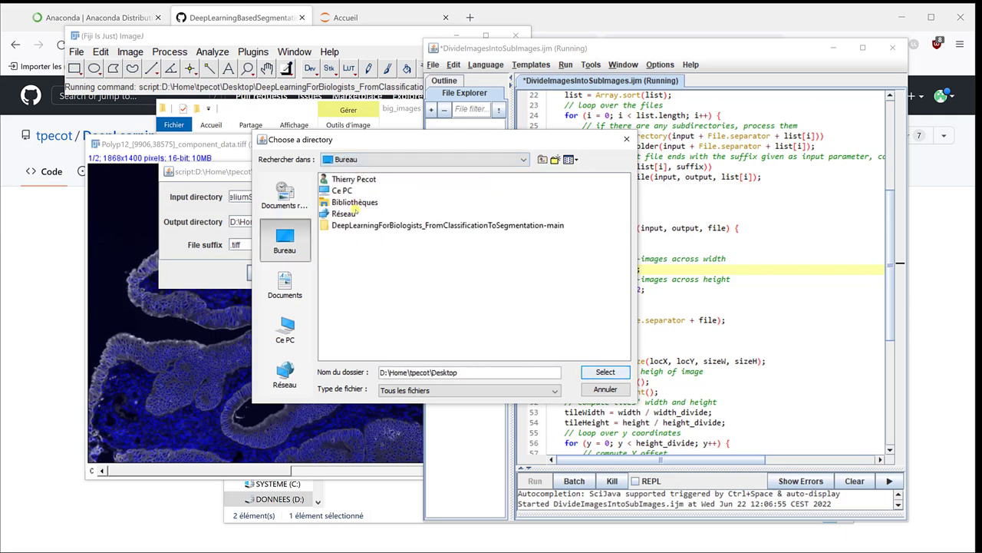
{"action": "left_click", "coordinate": [350, 226]}
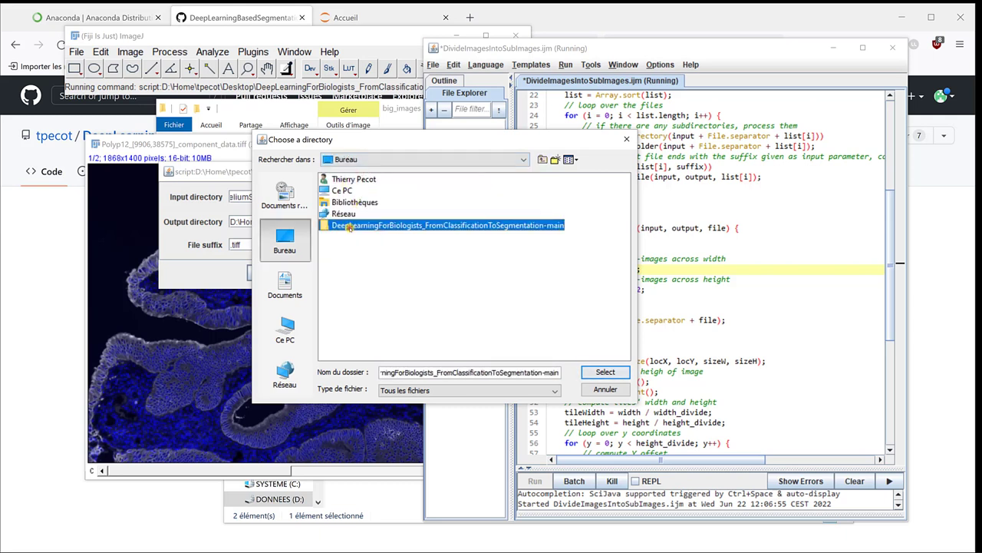
{"action": "double_click", "coordinate": [328, 224]}
{"action": "double_click", "coordinate": [338, 202]}
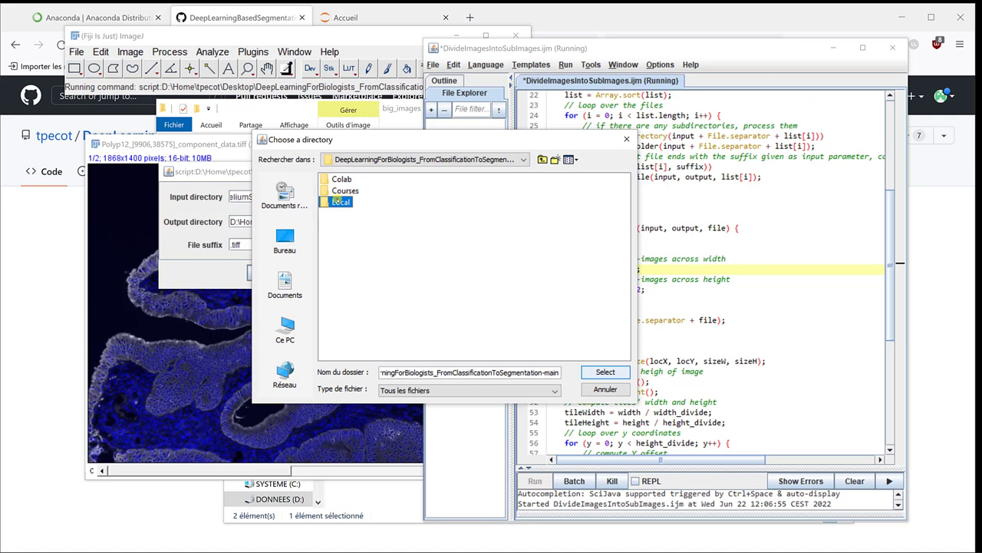
{"action": "left_click", "coordinate": [336, 201]}
{"action": "double_click", "coordinate": [325, 202]}
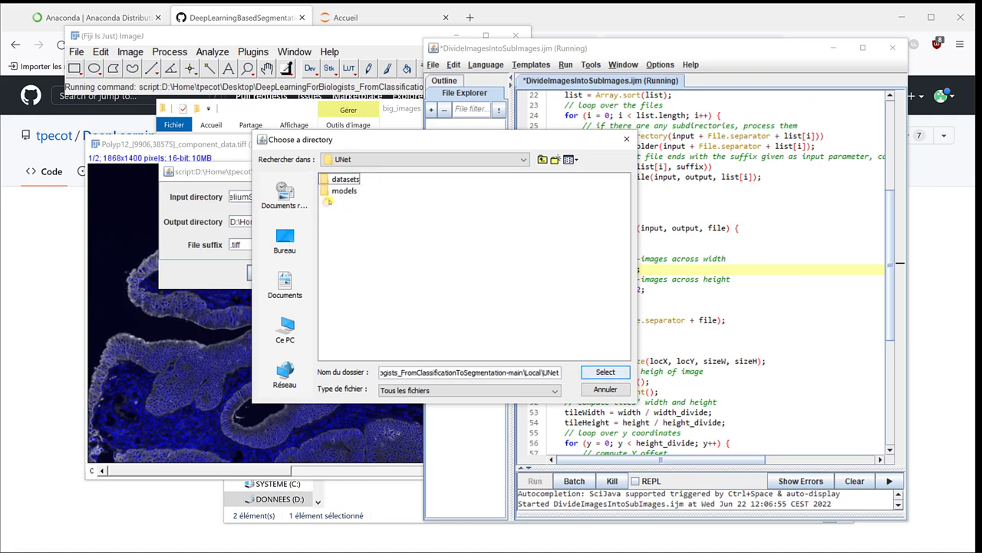
{"action": "left_click", "coordinate": [333, 178]}
{"action": "double_click", "coordinate": [333, 178]}
{"action": "left_click", "coordinate": [342, 179]}
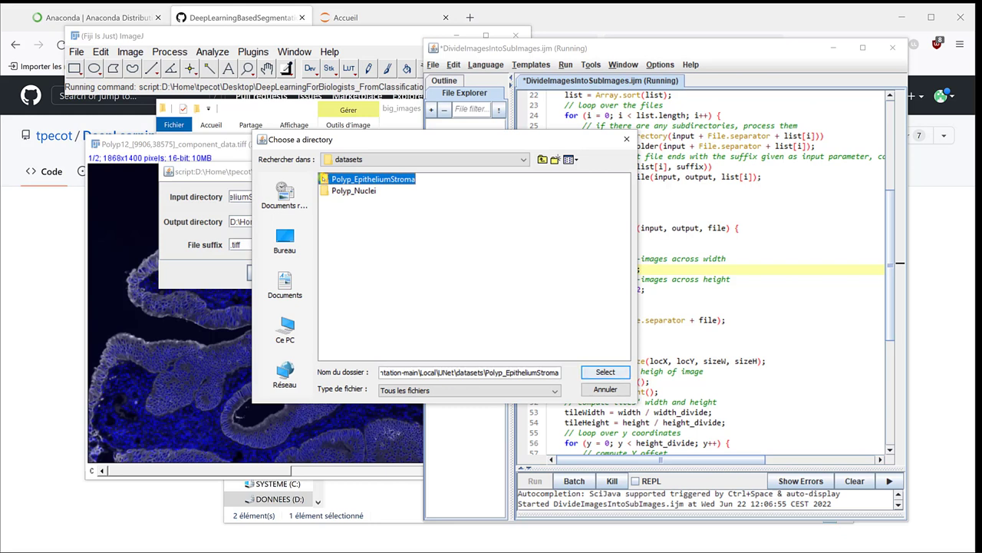
{"action": "double_click", "coordinate": [333, 178]}
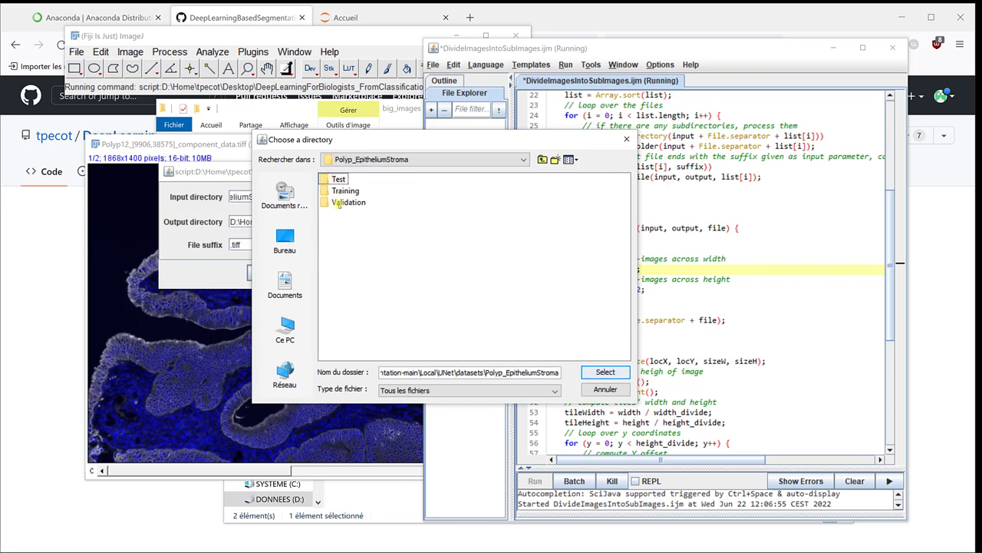
{"action": "double_click", "coordinate": [336, 203]}
{"action": "left_click", "coordinate": [328, 202]}
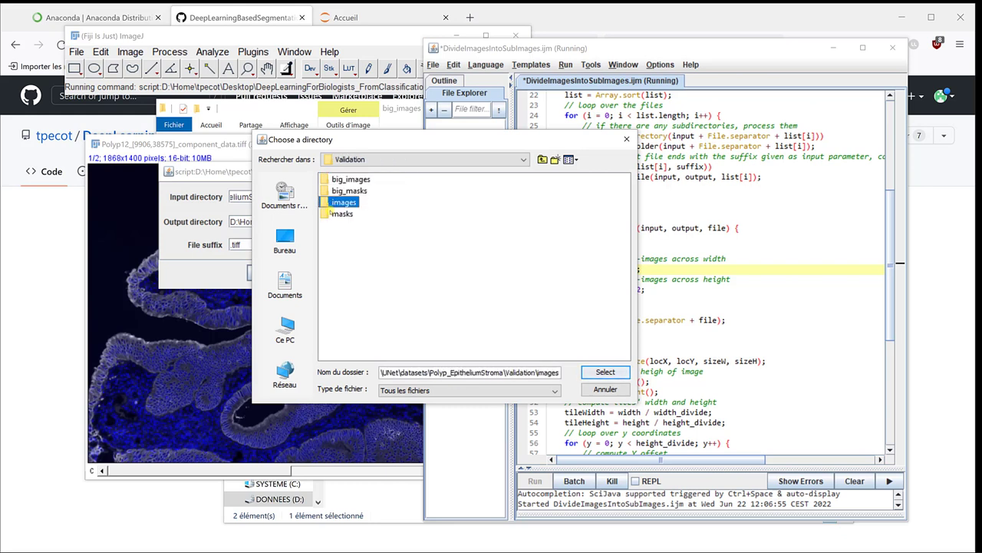
{"action": "double_click", "coordinate": [328, 202]}
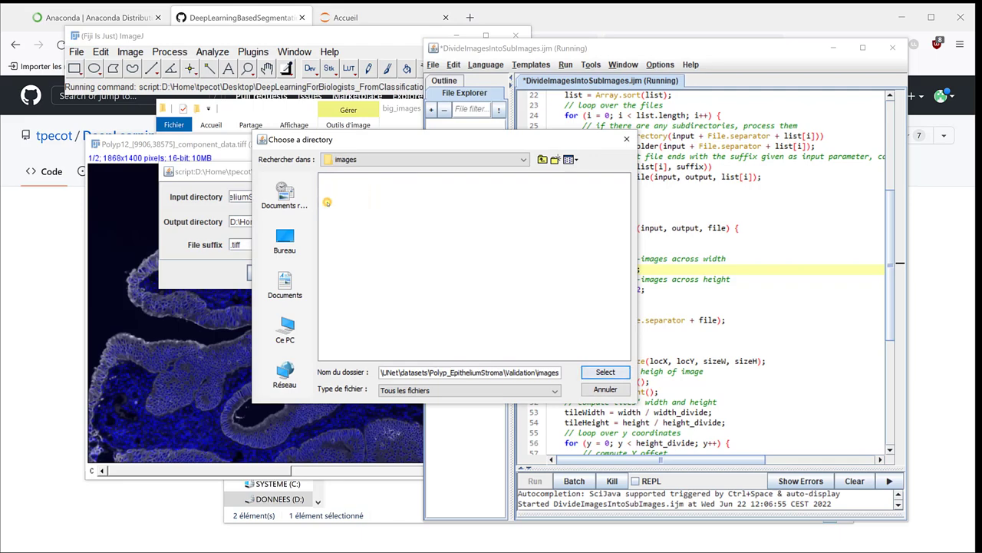
{"action": "left_click", "coordinate": [605, 372]}
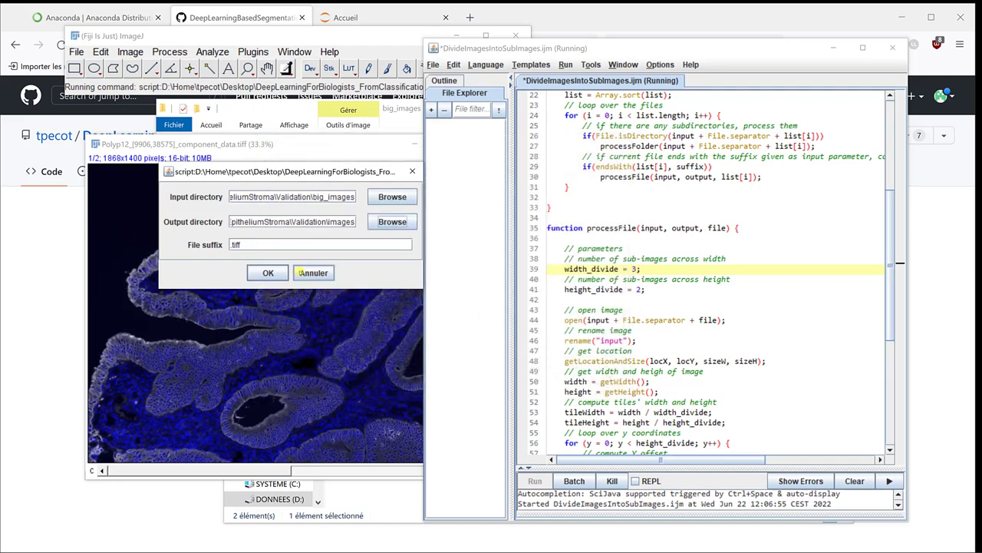
Run the macro and open the first 623x700 tile from Validation\images in Fiji
{"action": "left_click", "coordinate": [269, 272]}
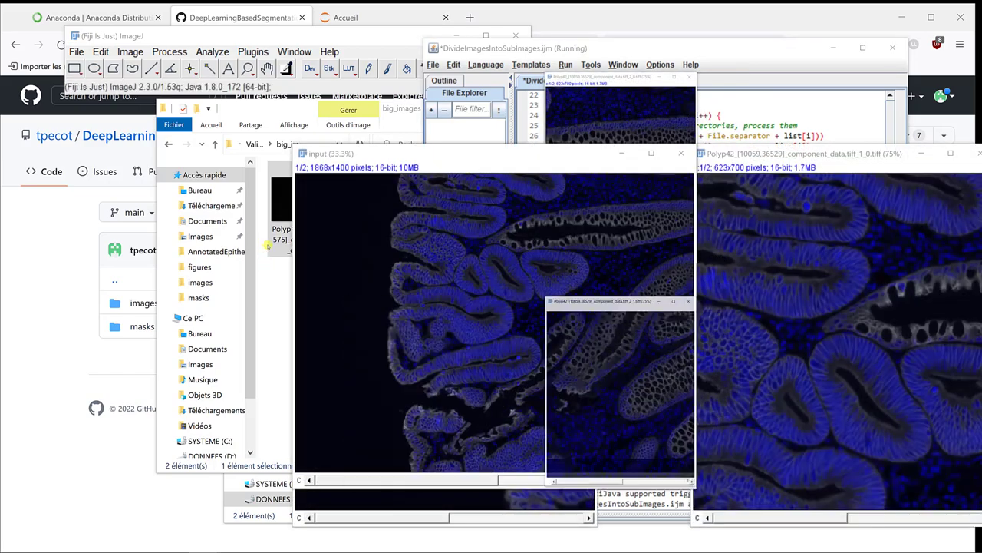
{"action": "key", "text": "alt+Up"}
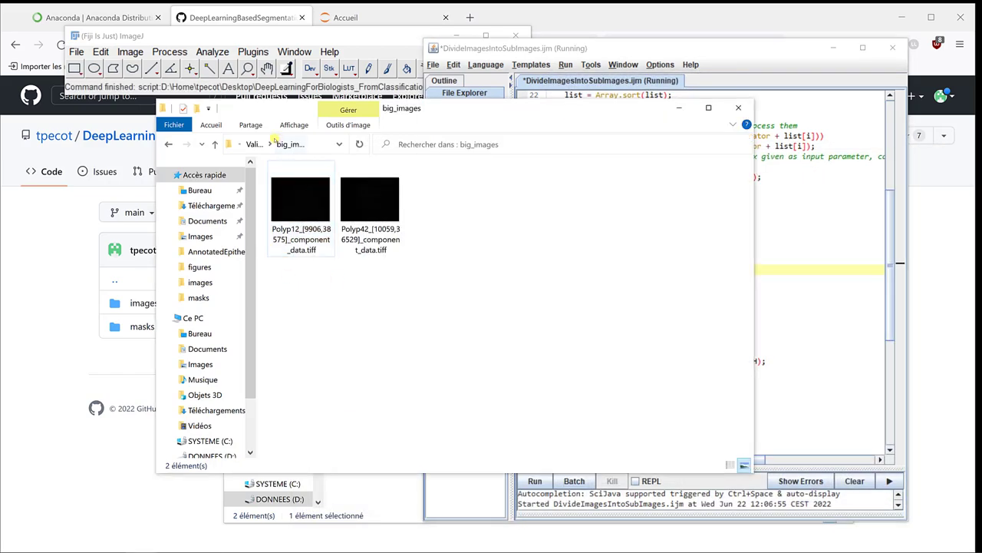
{"action": "double_click", "coordinate": [284, 213]}
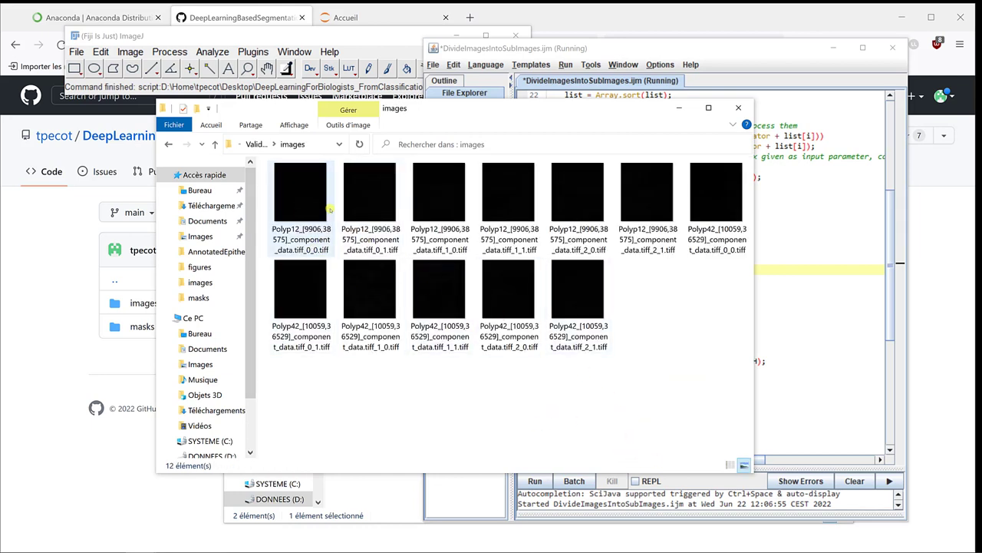
{"action": "left_click", "coordinate": [307, 193]}
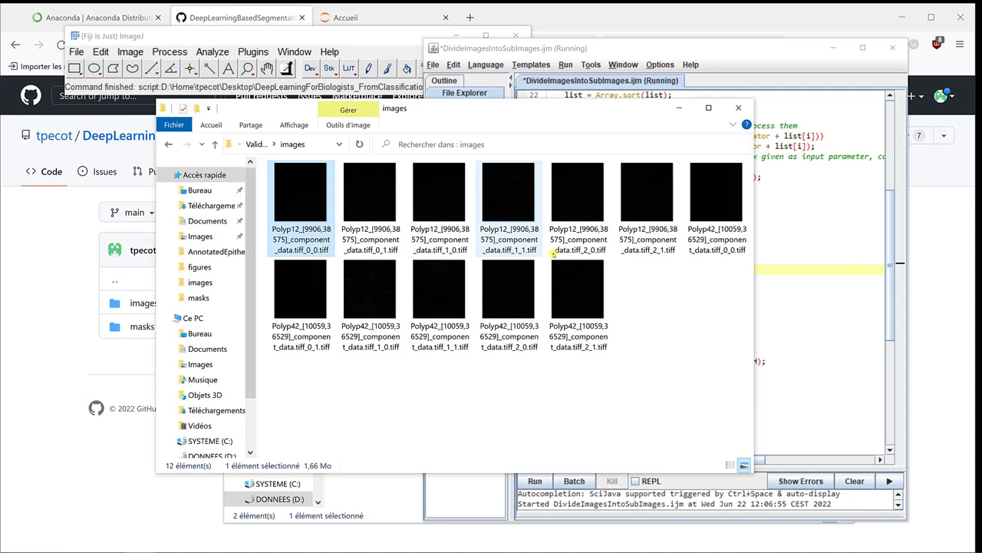
{"action": "left_click_drag", "start_coordinate": [286, 198], "coordinate": [194, 91]}
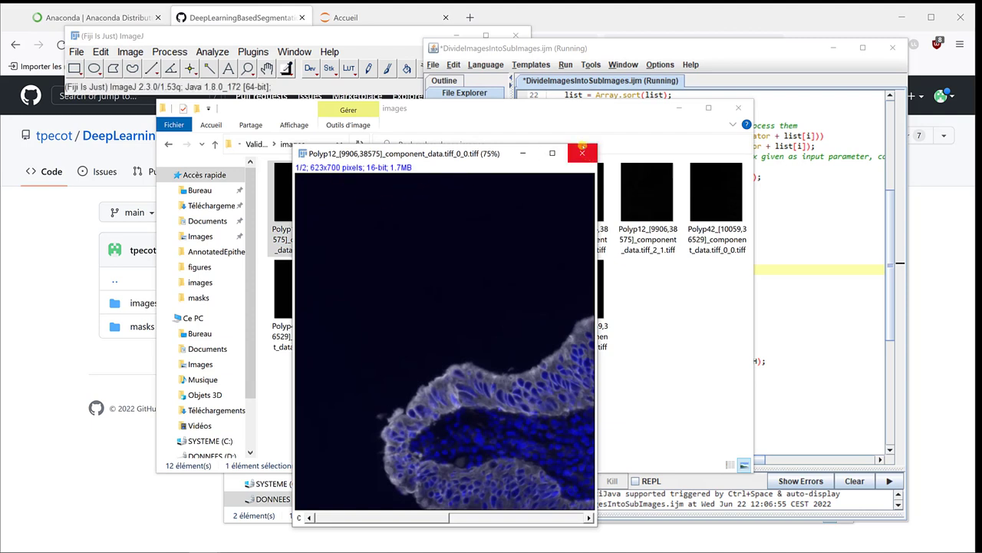
Close the tile and run the tiling macro again from the editor
{"action": "left_click", "coordinate": [582, 151]}
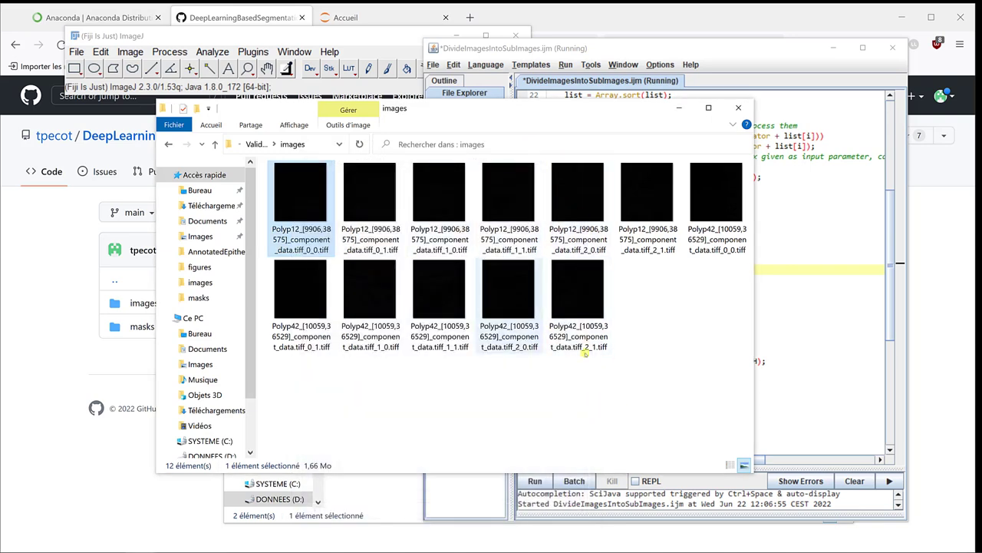
{"action": "left_click", "coordinate": [788, 332]}
{"action": "left_click", "coordinate": [788, 332]}
{"action": "left_click", "coordinate": [535, 481]}
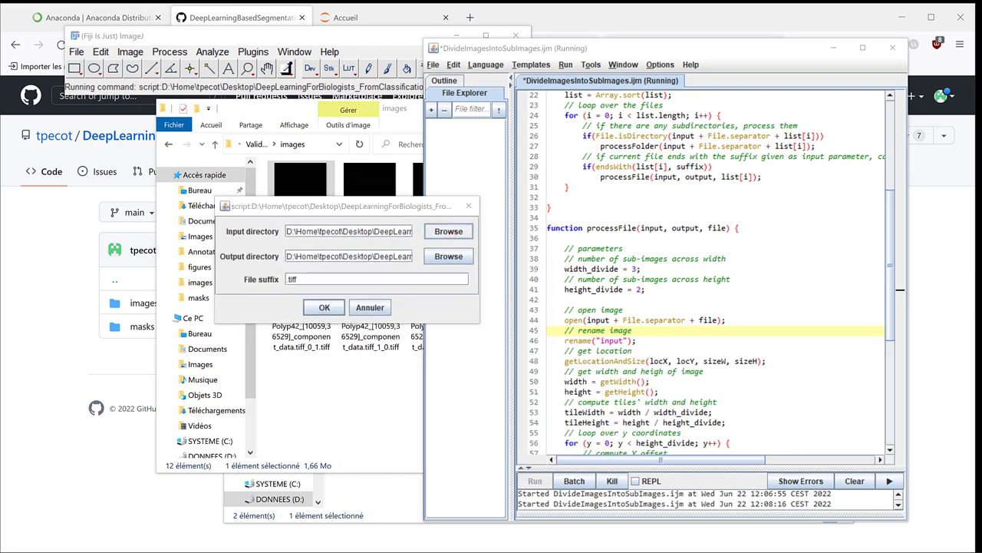
Run the macro with Validation\big_masks as input and Validation\masks as output
{"action": "left_click", "coordinate": [448, 231]}
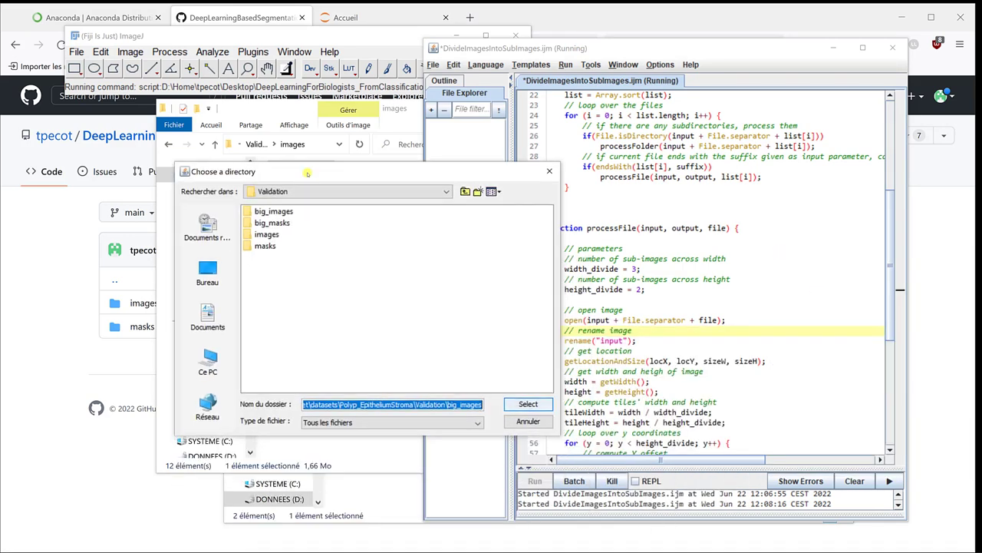
{"action": "double_click", "coordinate": [271, 227]}
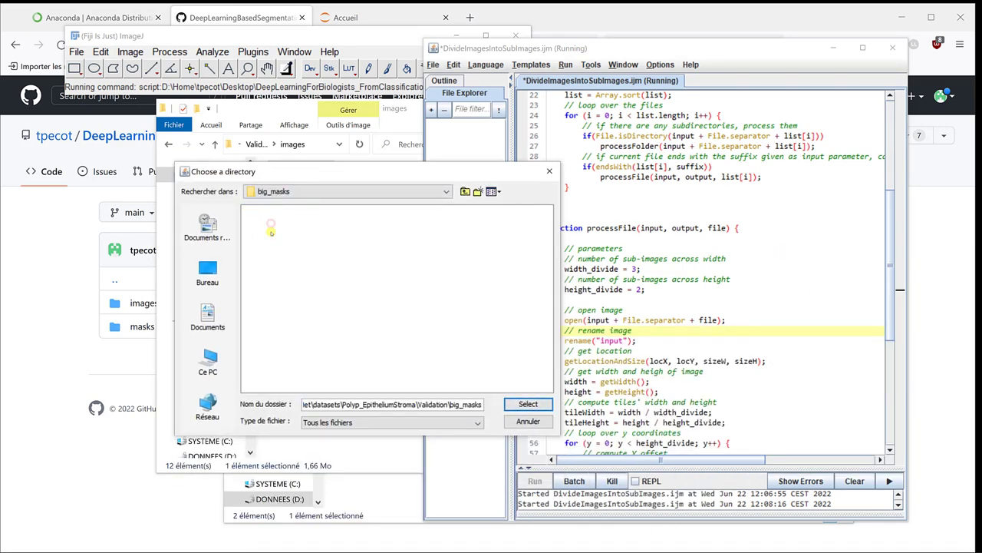
{"action": "left_click", "coordinate": [511, 403]}
{"action": "left_click", "coordinate": [450, 256]}
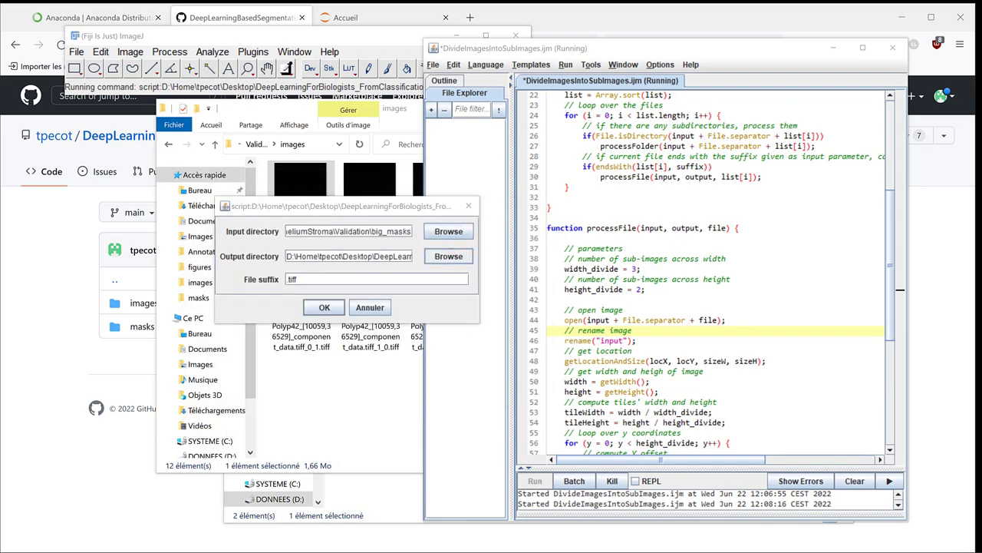
{"action": "double_click", "coordinate": [320, 228]}
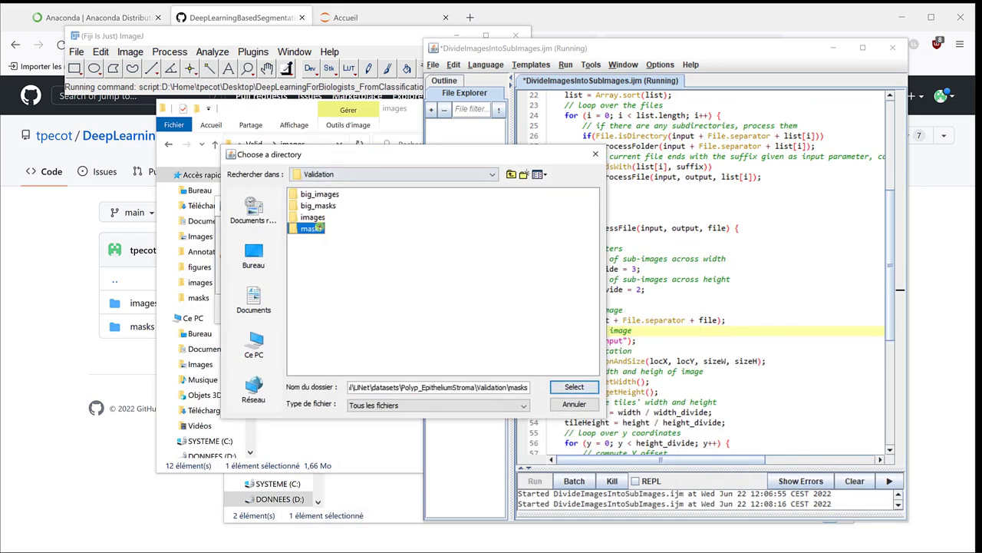
{"action": "left_click", "coordinate": [572, 386]}
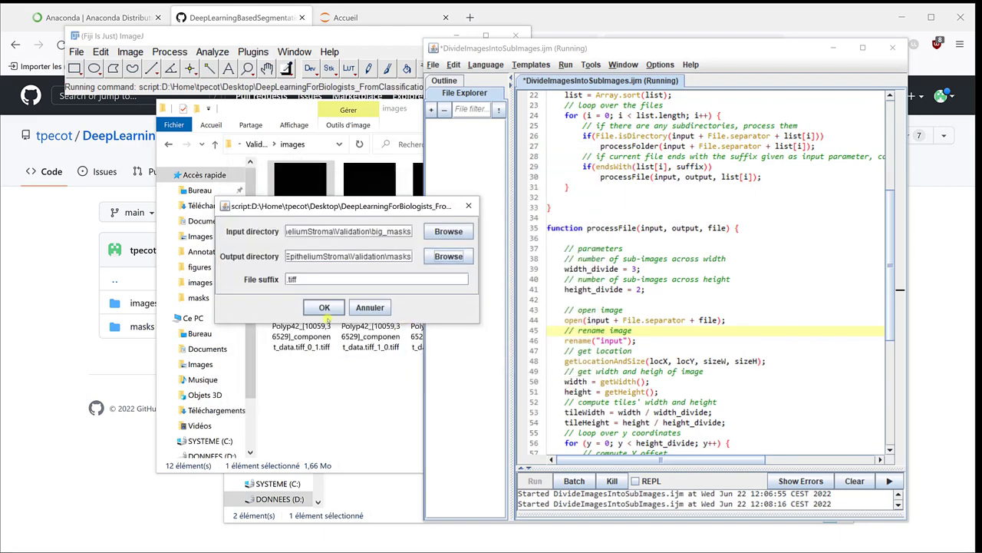
{"action": "left_click", "coordinate": [324, 307]}
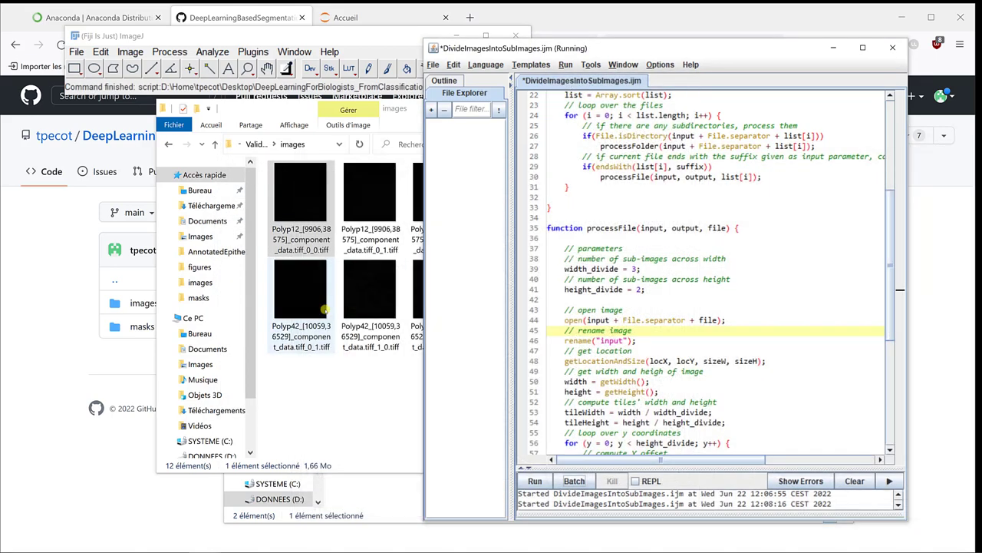
Open the first of the 12 mask tiles in Validation\masks in Fiji, scroll its slices, and close it
{"action": "left_click", "coordinate": [325, 407]}
{"action": "left_click", "coordinate": [261, 143]}
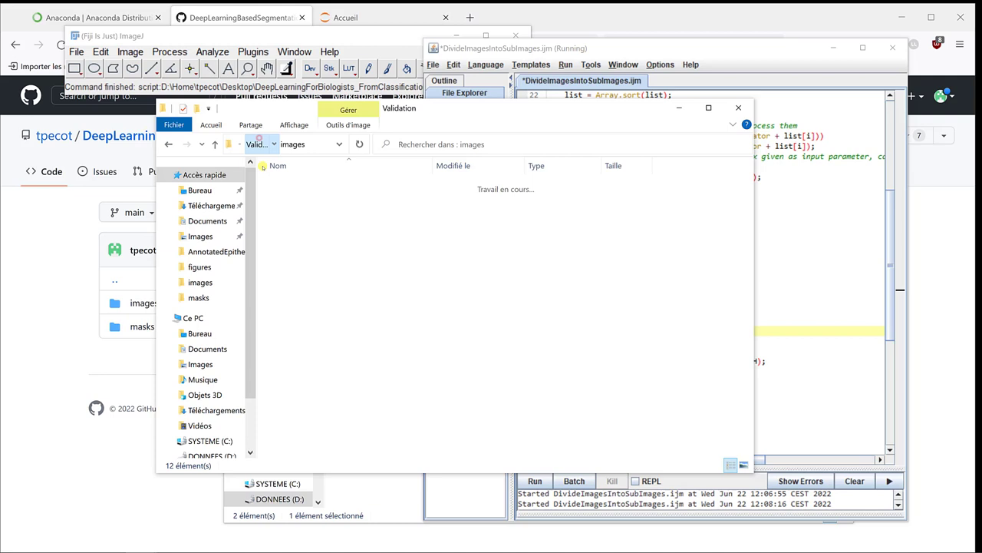
{"action": "double_click", "coordinate": [292, 226]}
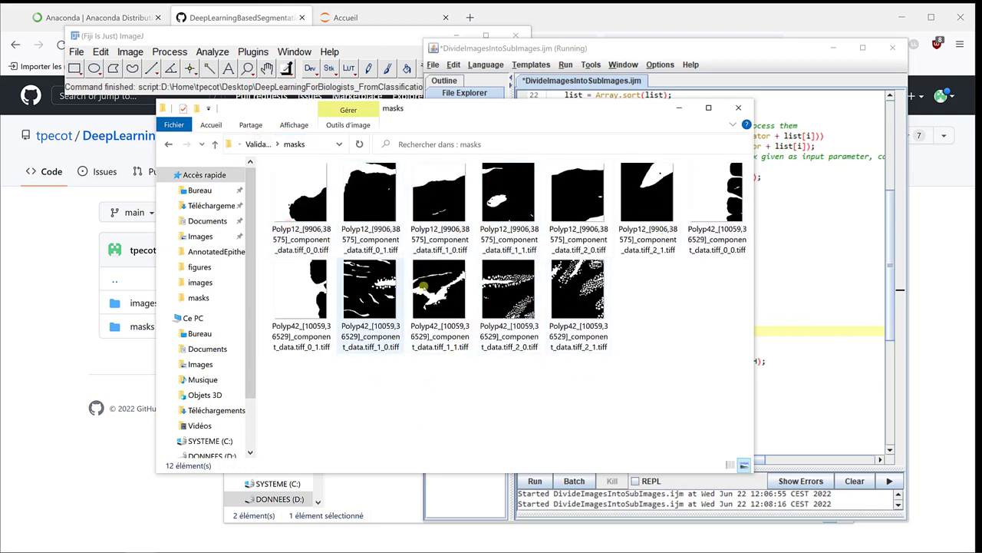
{"action": "double_click", "coordinate": [288, 178]}
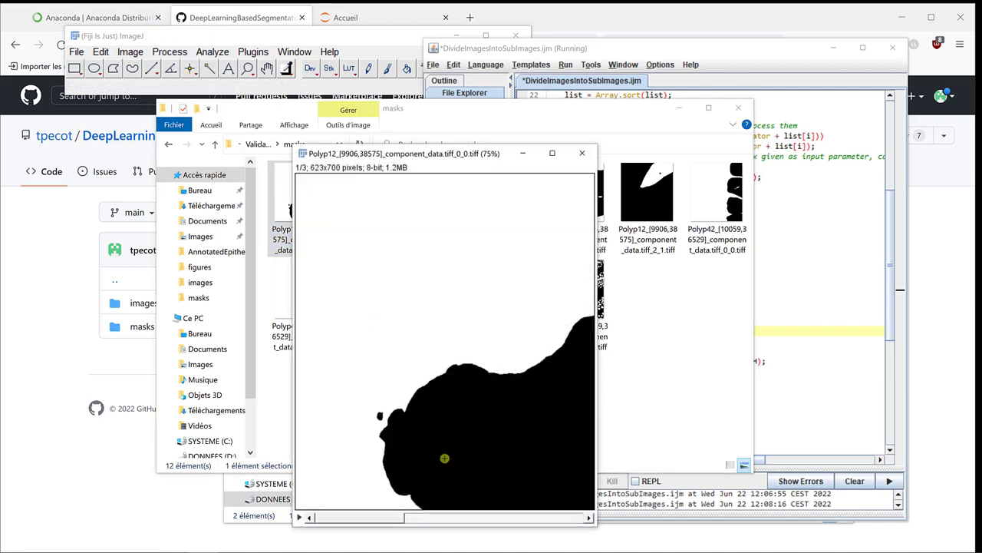
{"action": "scroll", "coordinate": [416, 348], "scroll_direction": "down", "scroll_amount": 1}
{"action": "scroll", "coordinate": [417, 347], "scroll_direction": "down", "scroll_amount": 1}
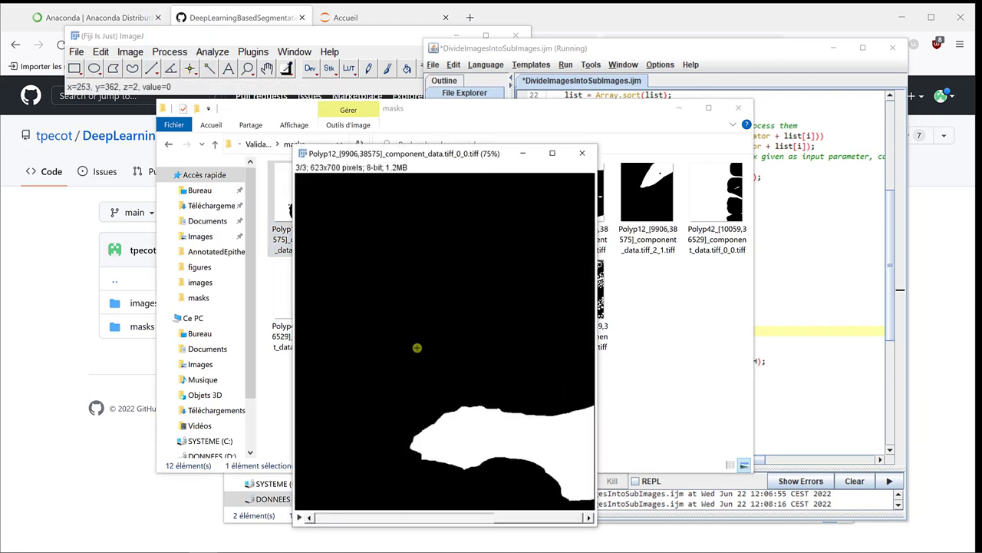
{"action": "left_click", "coordinate": [582, 153]}
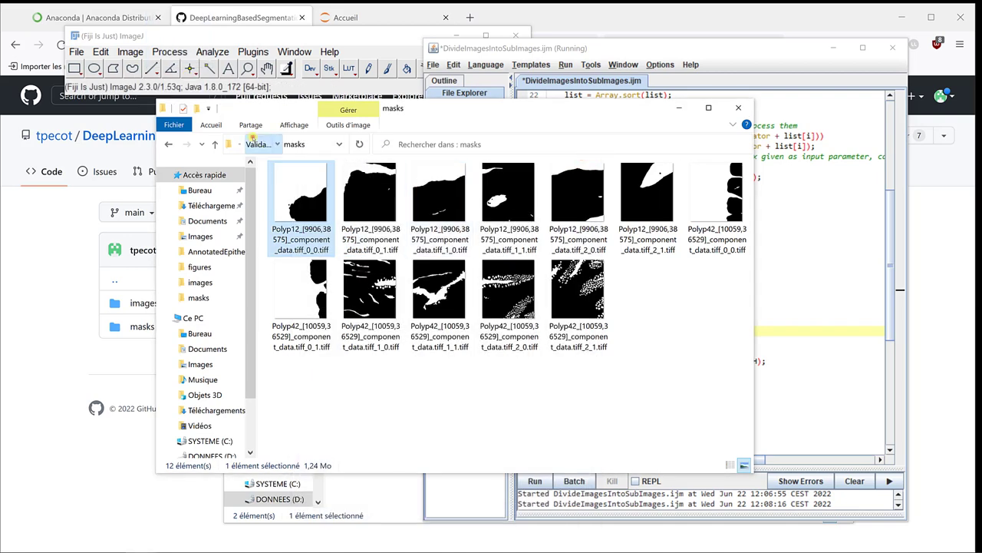
From the Validation folder, select big_masks and big_images together and delete both folders
{"action": "left_click", "coordinate": [258, 145]}
{"action": "left_click", "coordinate": [286, 199]}
{"action": "left_click", "coordinate": [294, 184], "text": "shift"}
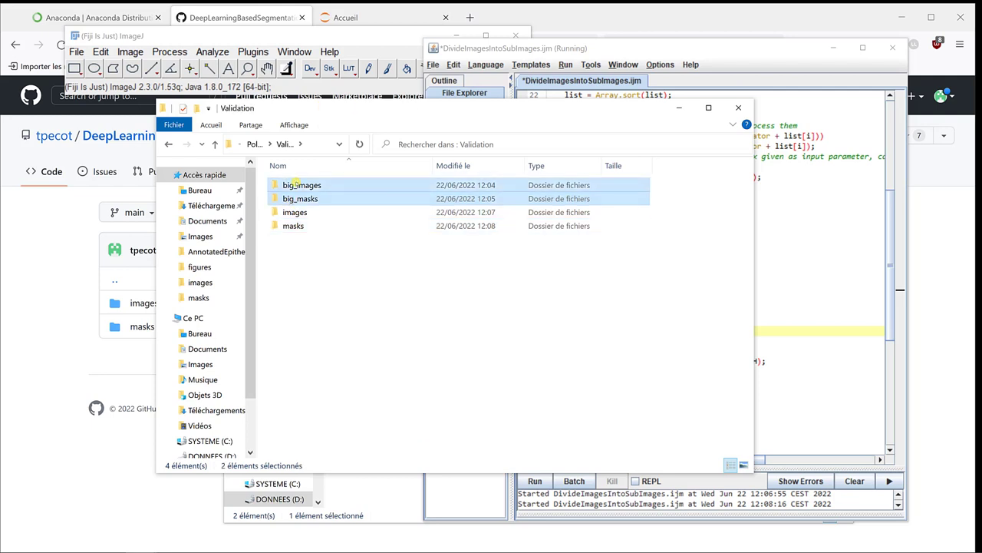
{"action": "key", "text": "Delete"}
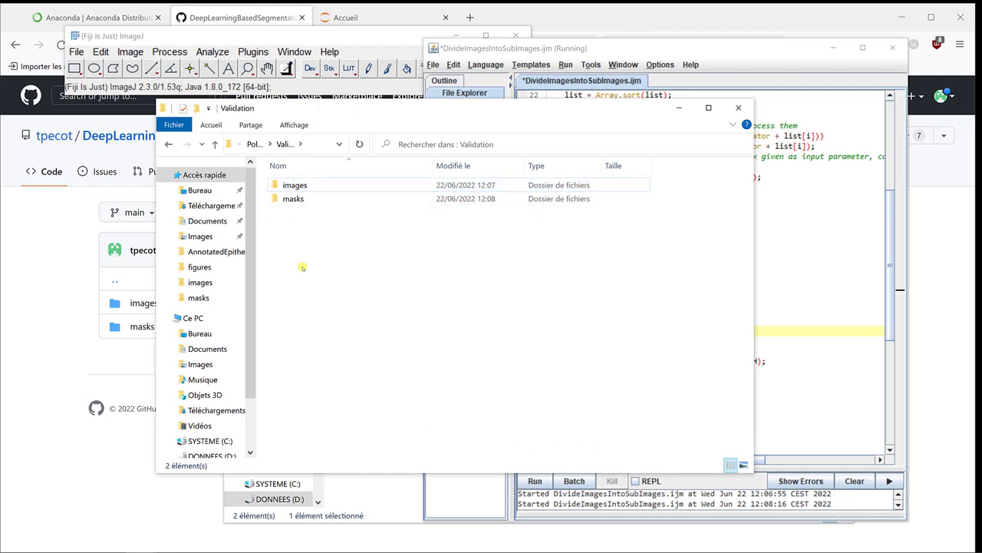